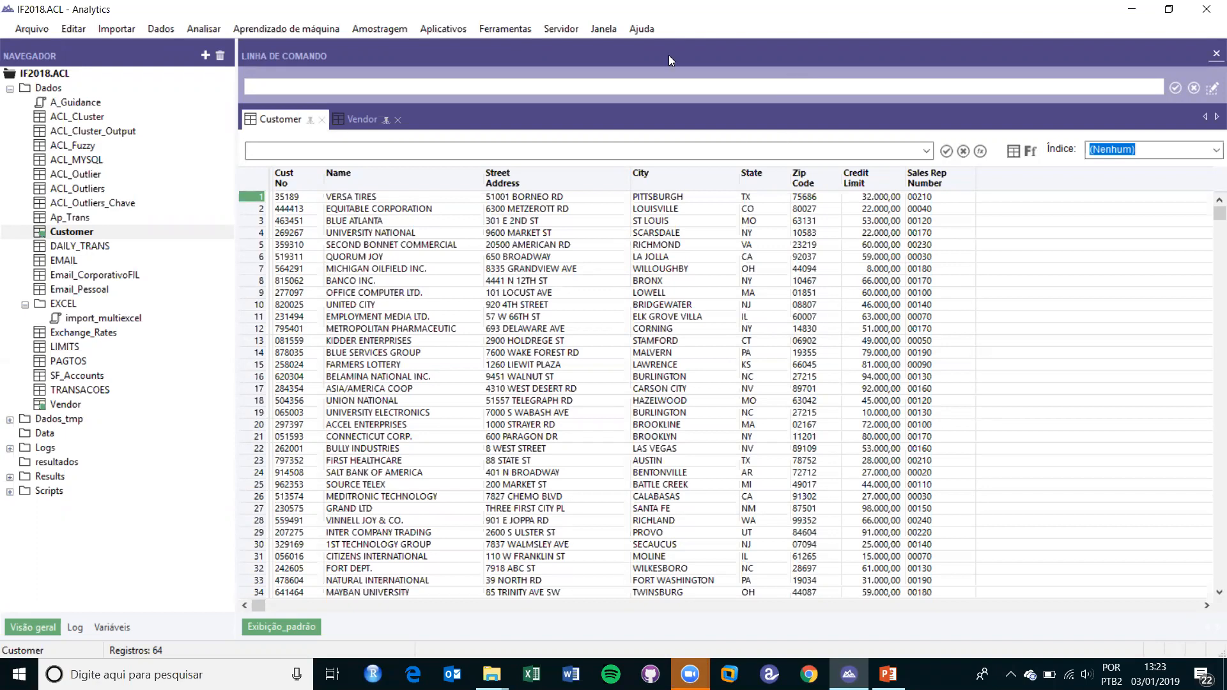
{"action": "left_click", "coordinate": [160, 29]}
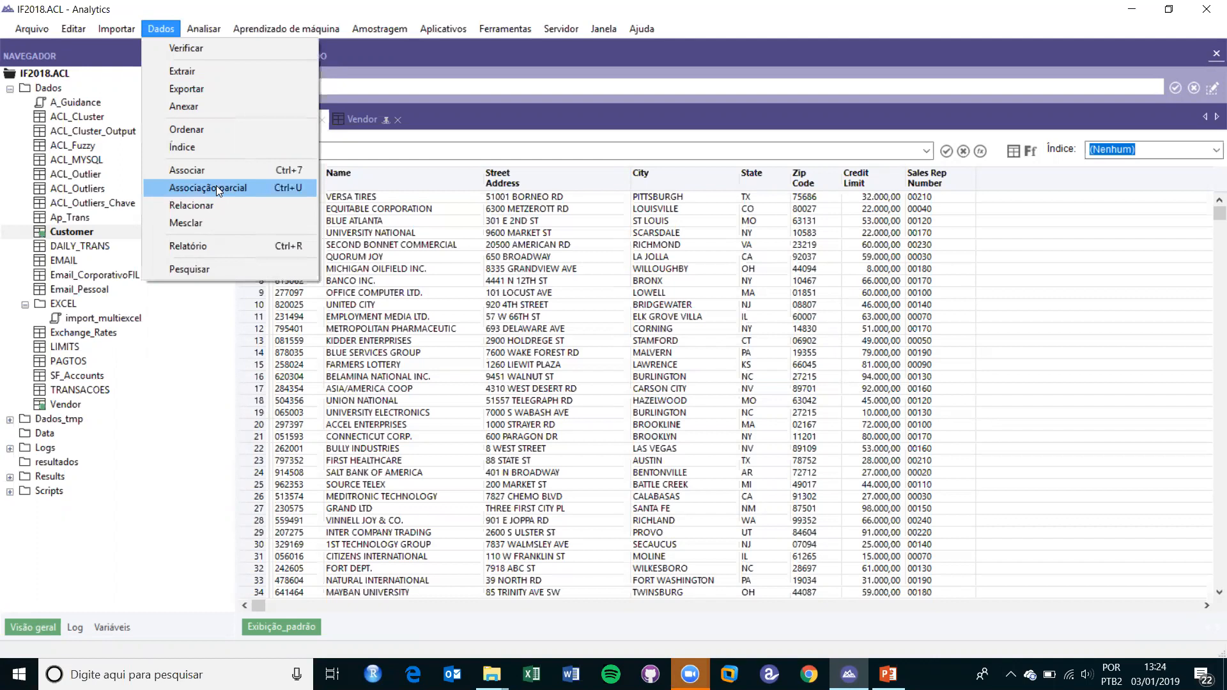
{"action": "left_click", "coordinate": [477, 147]}
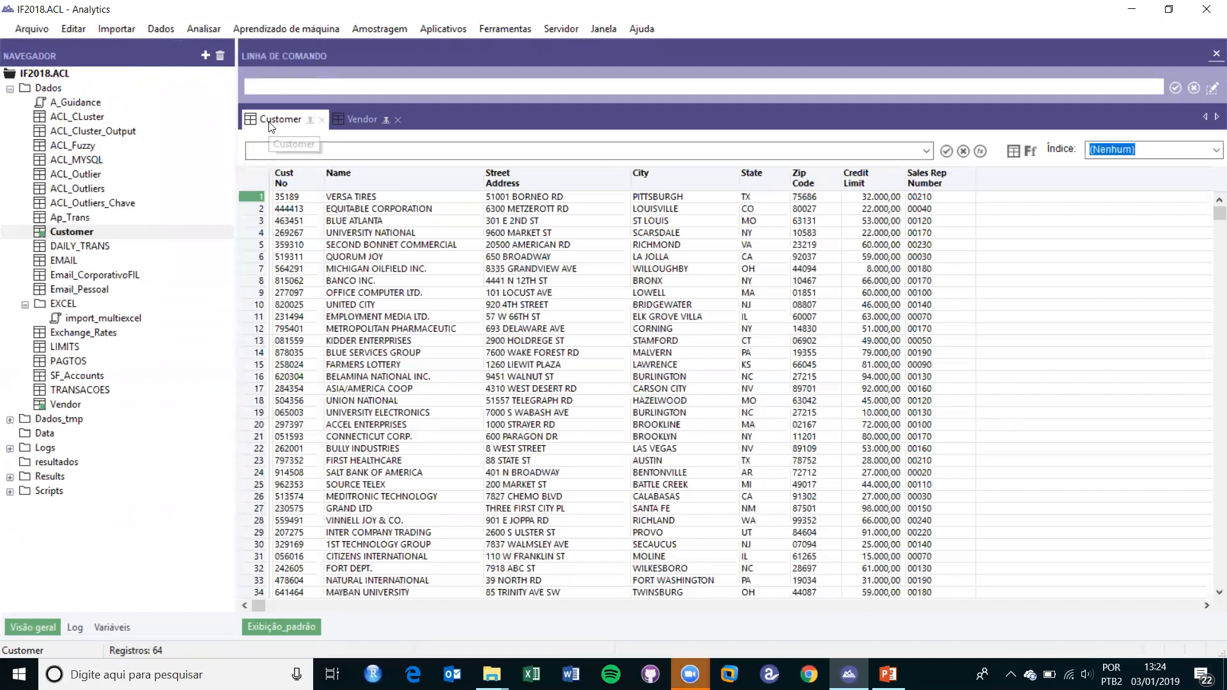
Compare the Street Address column of the Customer table with the Vendor Street column of the Vendor table.
{"action": "left_click", "coordinate": [366, 123]}
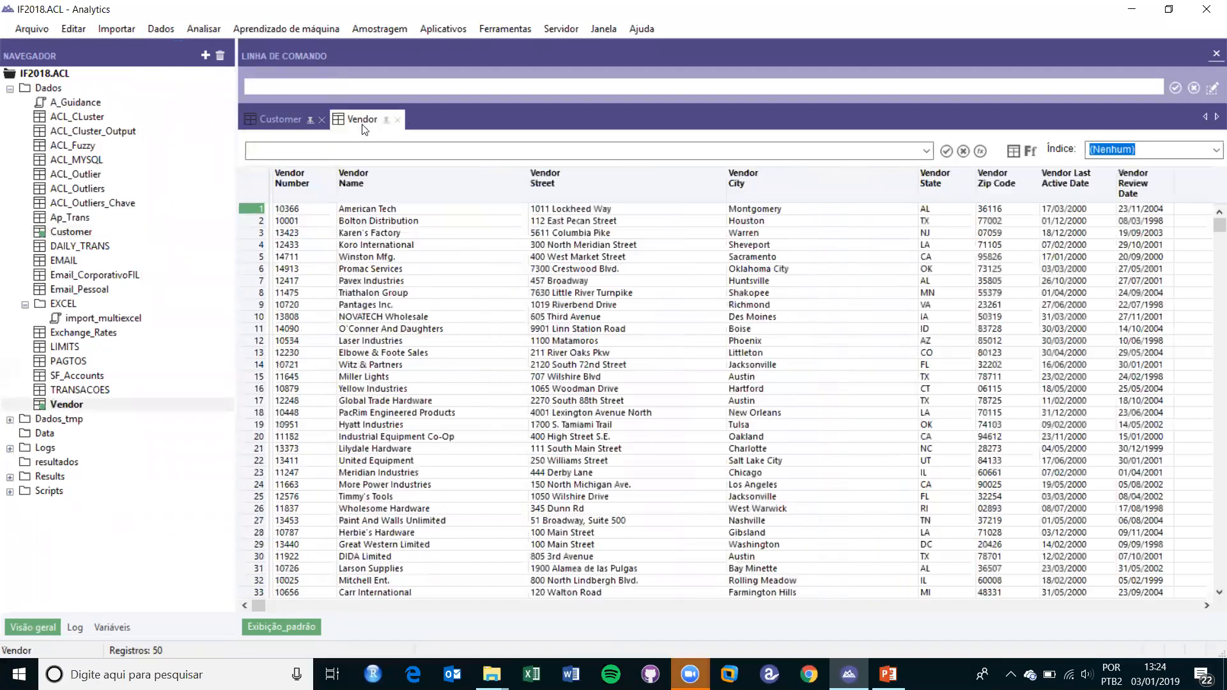
{"action": "left_click", "coordinate": [296, 128]}
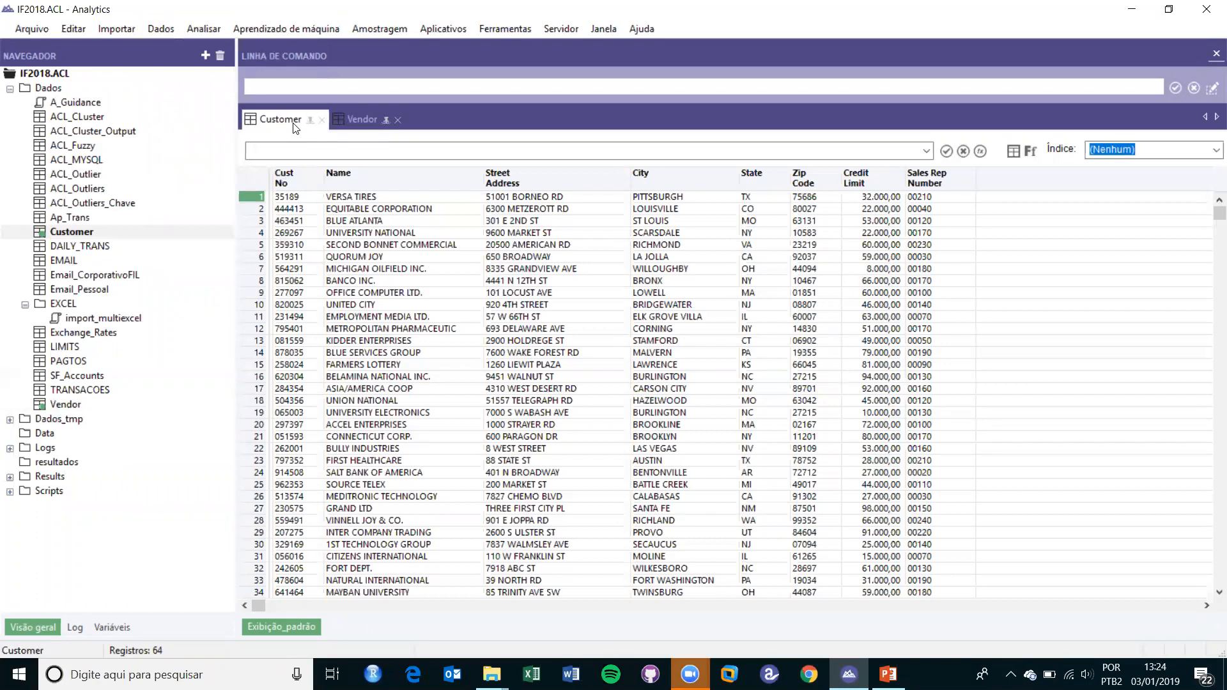
{"action": "left_click", "coordinate": [510, 184]}
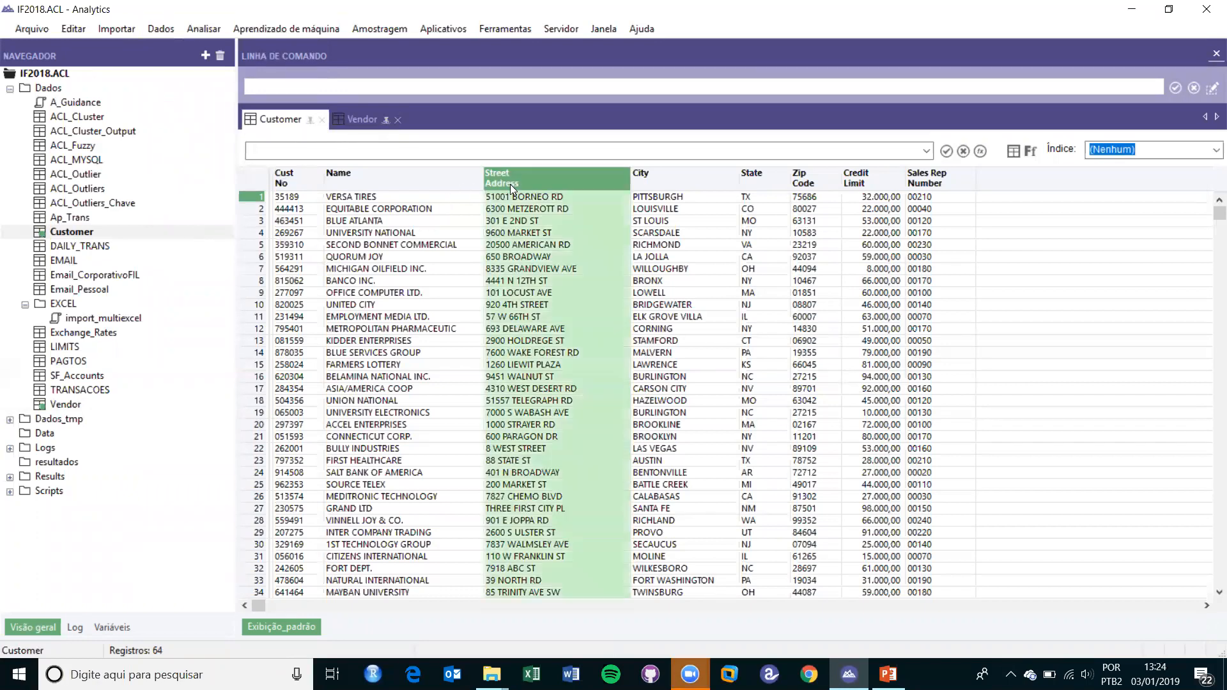
{"action": "left_click", "coordinate": [357, 117]}
{"action": "left_click", "coordinate": [551, 187]}
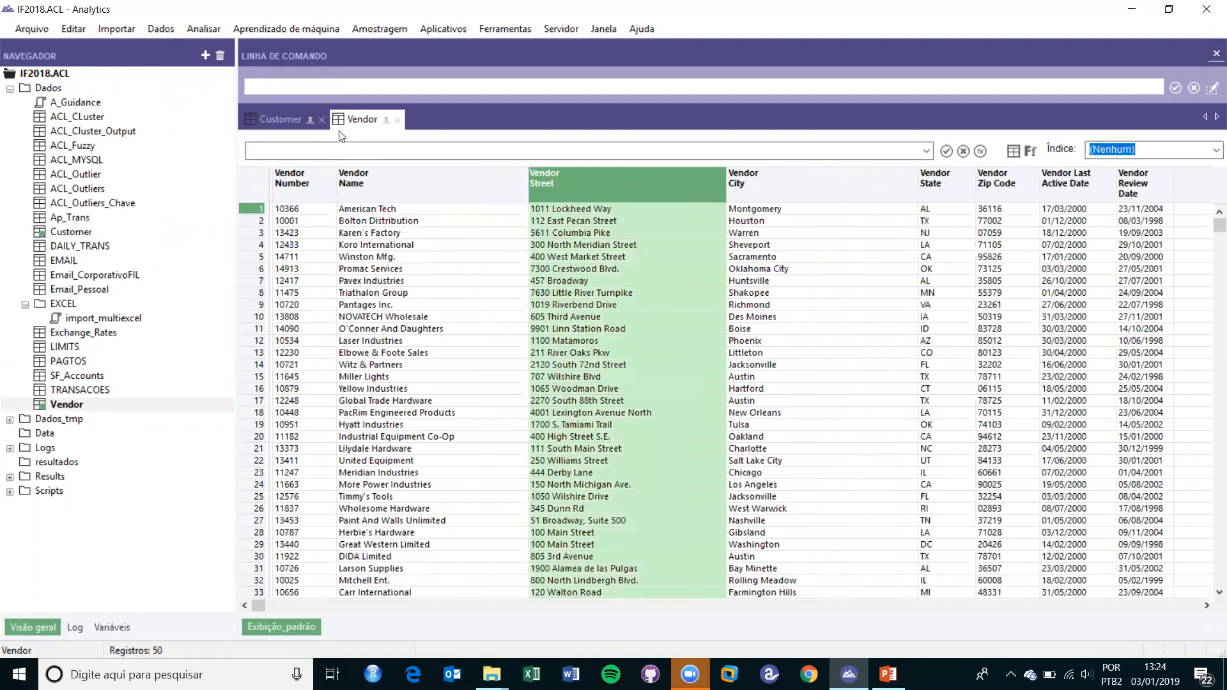
Close the Vendor table and start an Associação parcial on Customer with Vendor as the secondary table.
{"action": "left_click", "coordinate": [399, 119]}
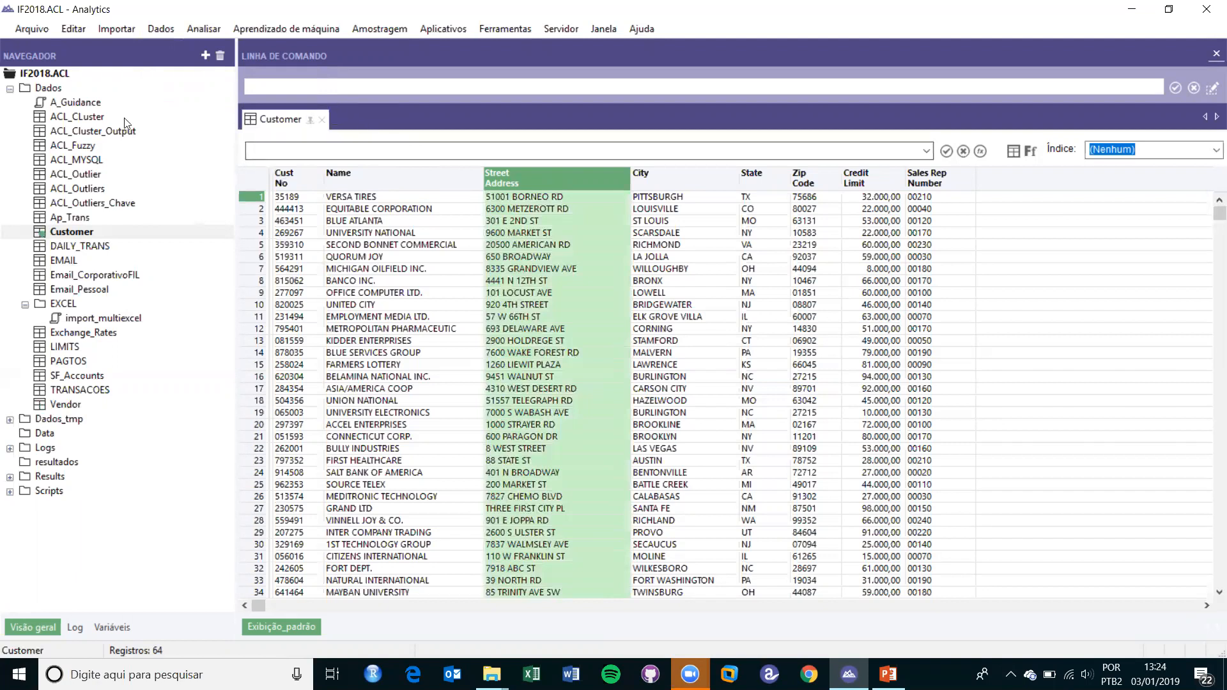
{"action": "left_click", "coordinate": [170, 37]}
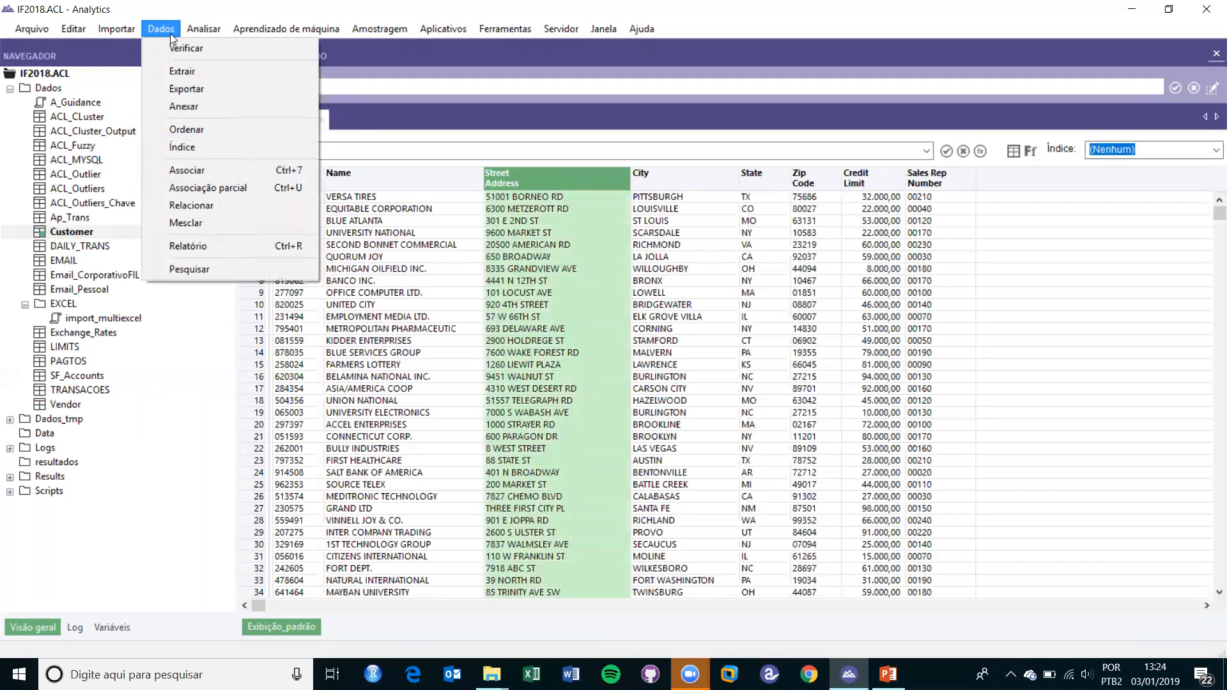
{"action": "left_click", "coordinate": [196, 189]}
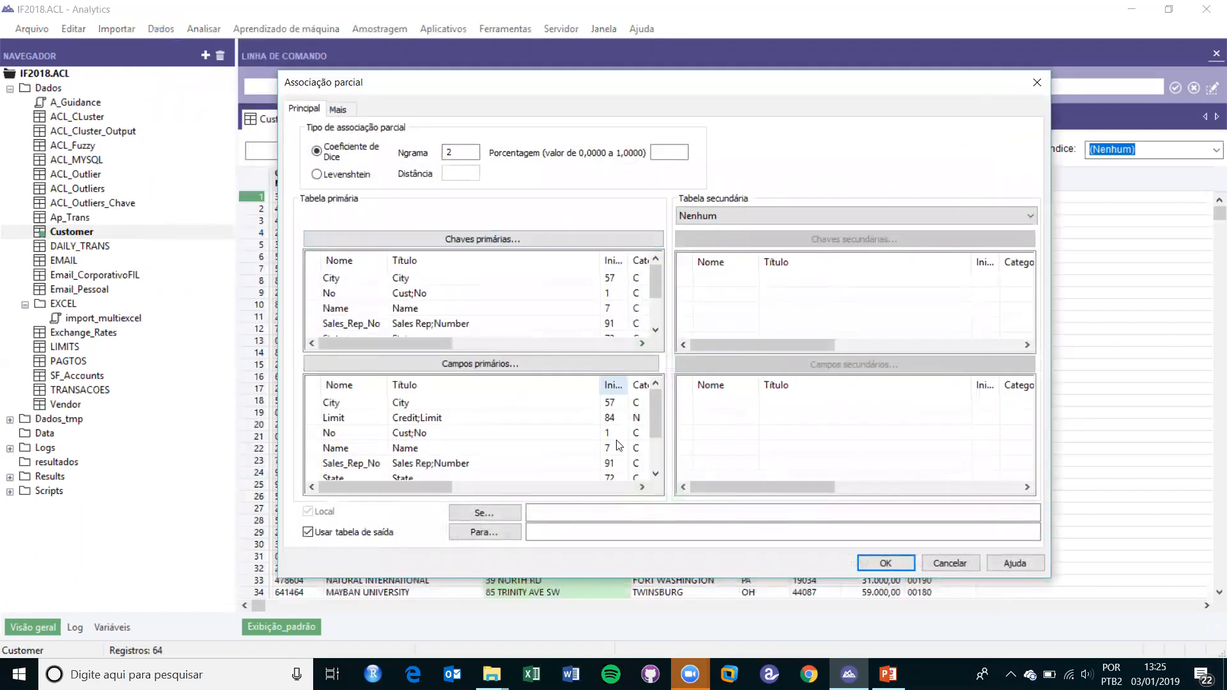
{"action": "left_click", "coordinate": [741, 216]}
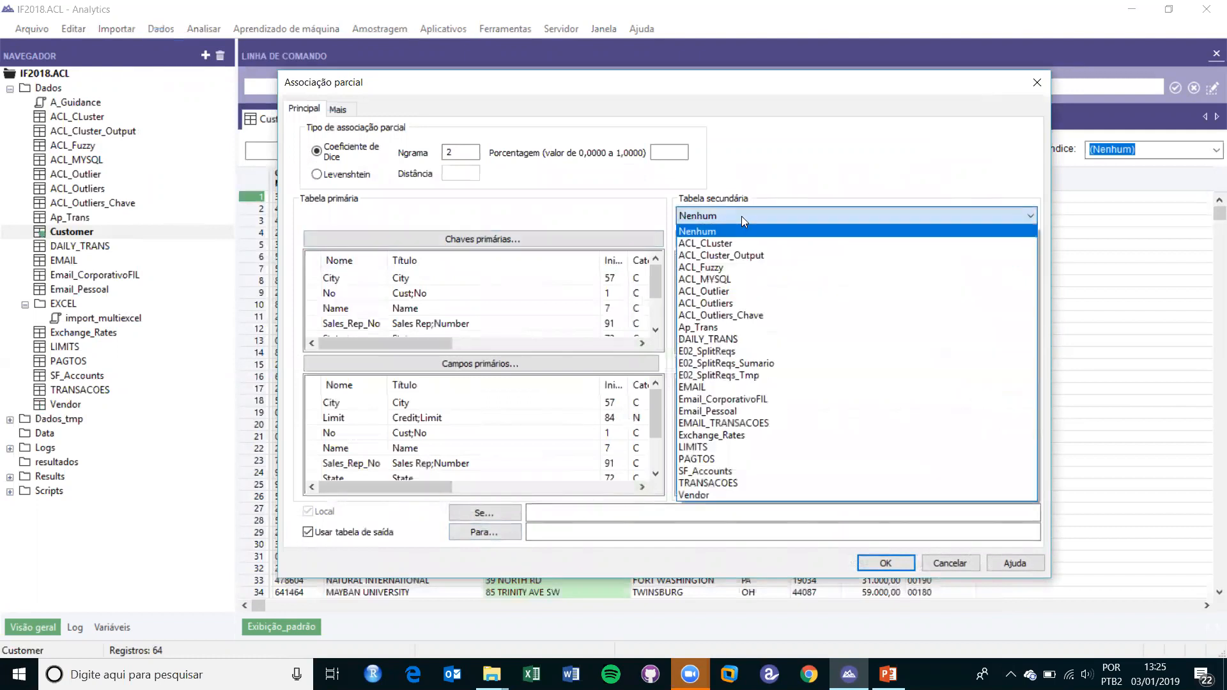
{"action": "left_click", "coordinate": [741, 491]}
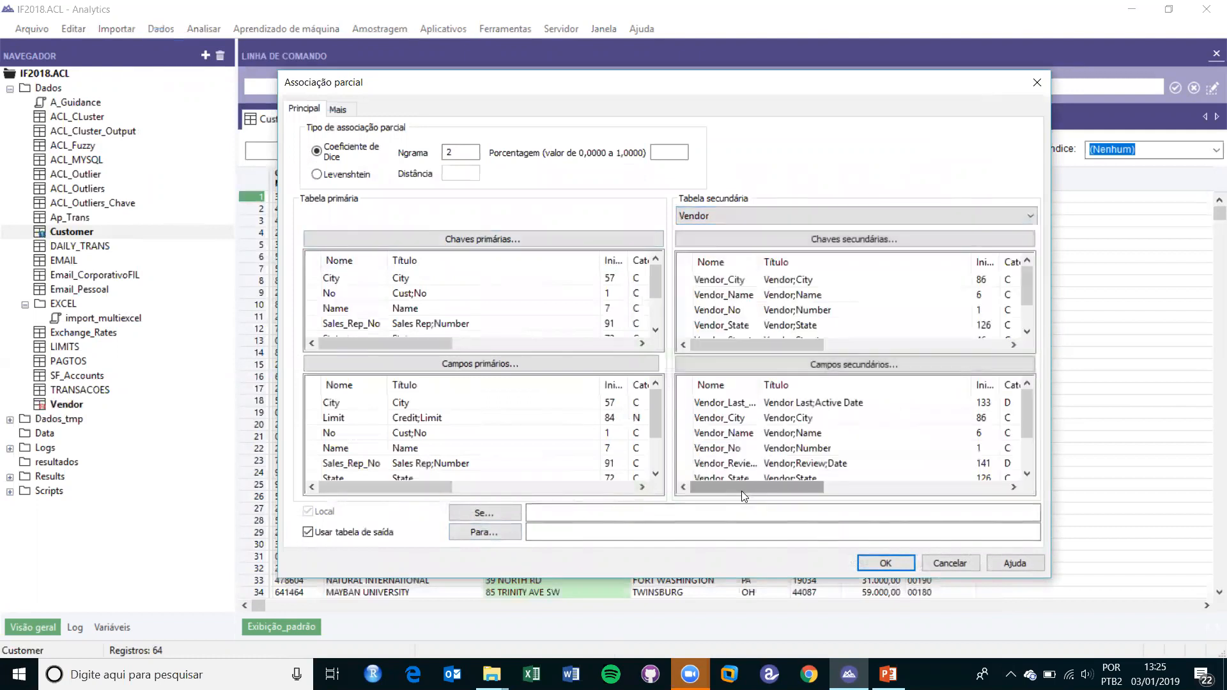
Set Address as the primary key and Vendor_Street as the secondary key of the partial join.
{"action": "left_click", "coordinate": [483, 239]}
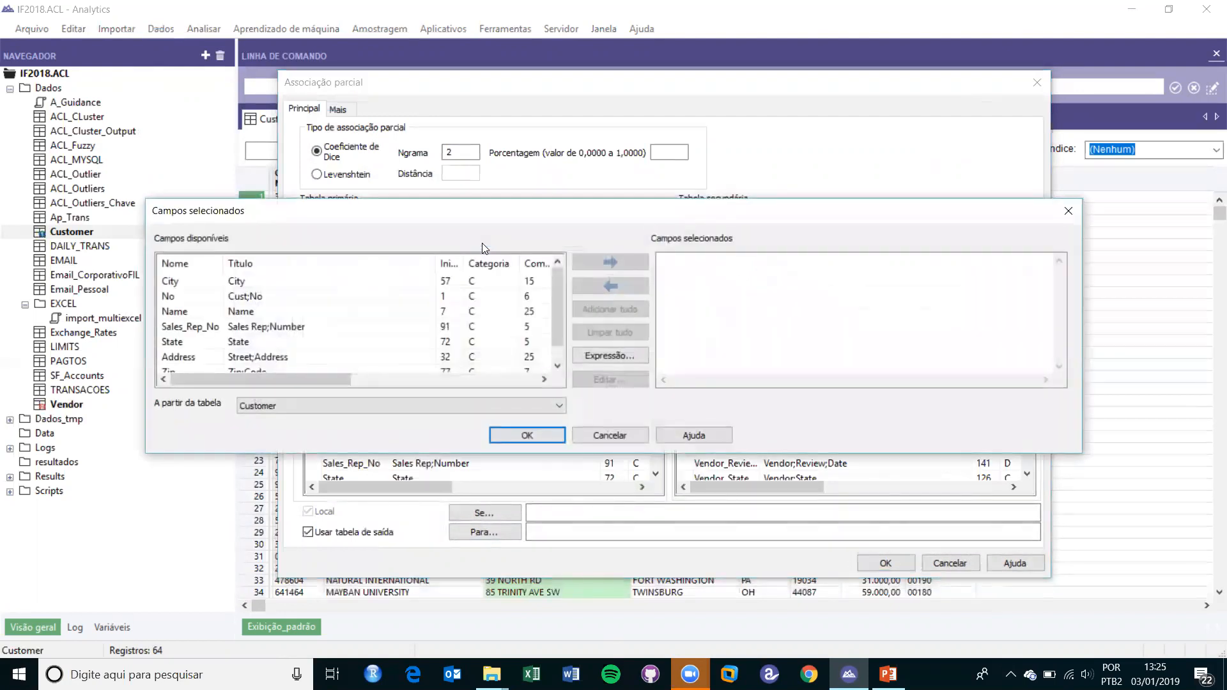
{"action": "double_click", "coordinate": [269, 356]}
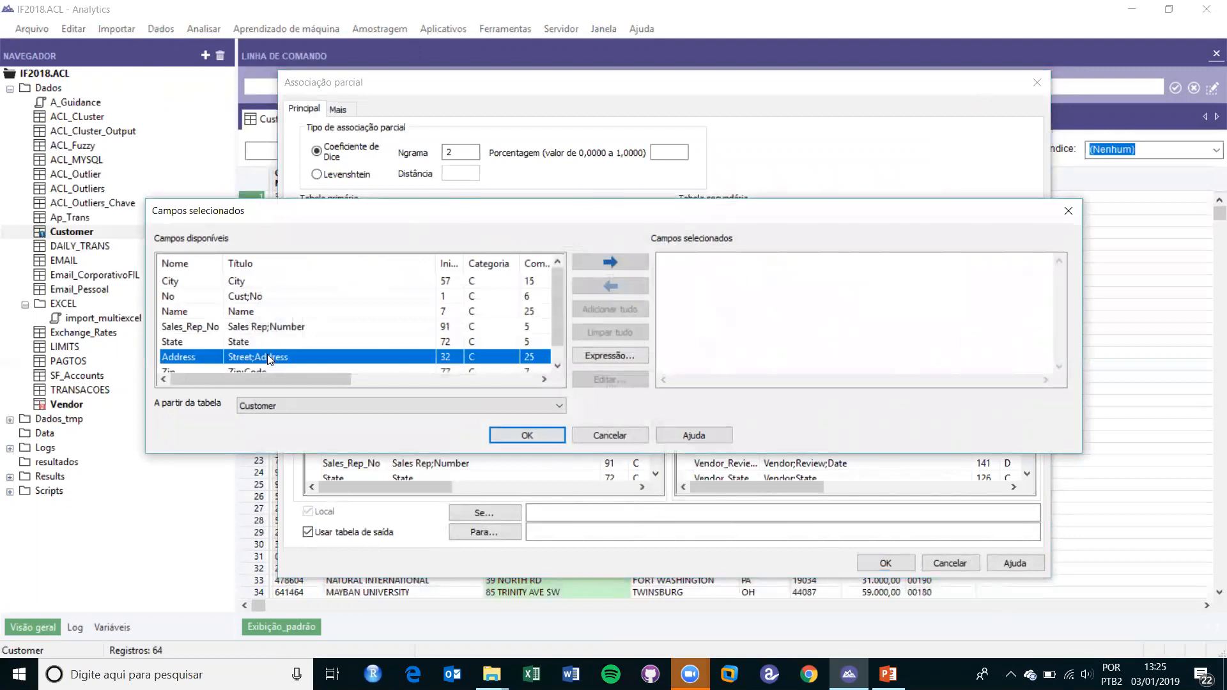
{"action": "left_click", "coordinate": [537, 435]}
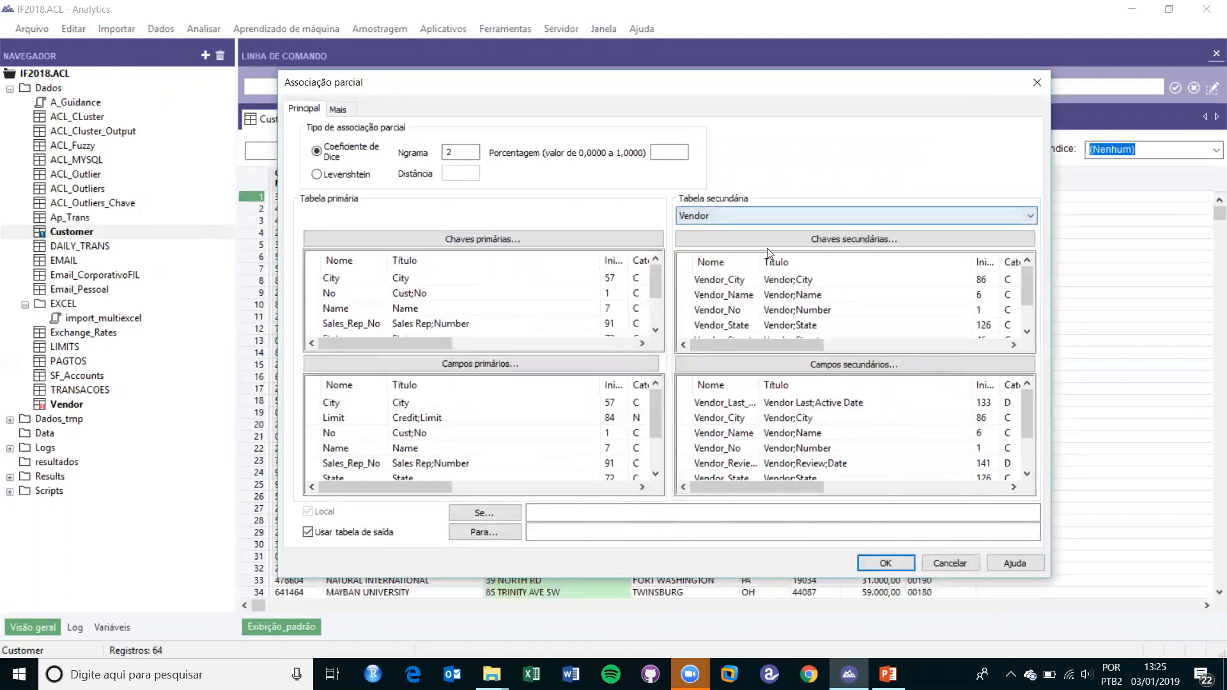
{"action": "left_click", "coordinate": [766, 240]}
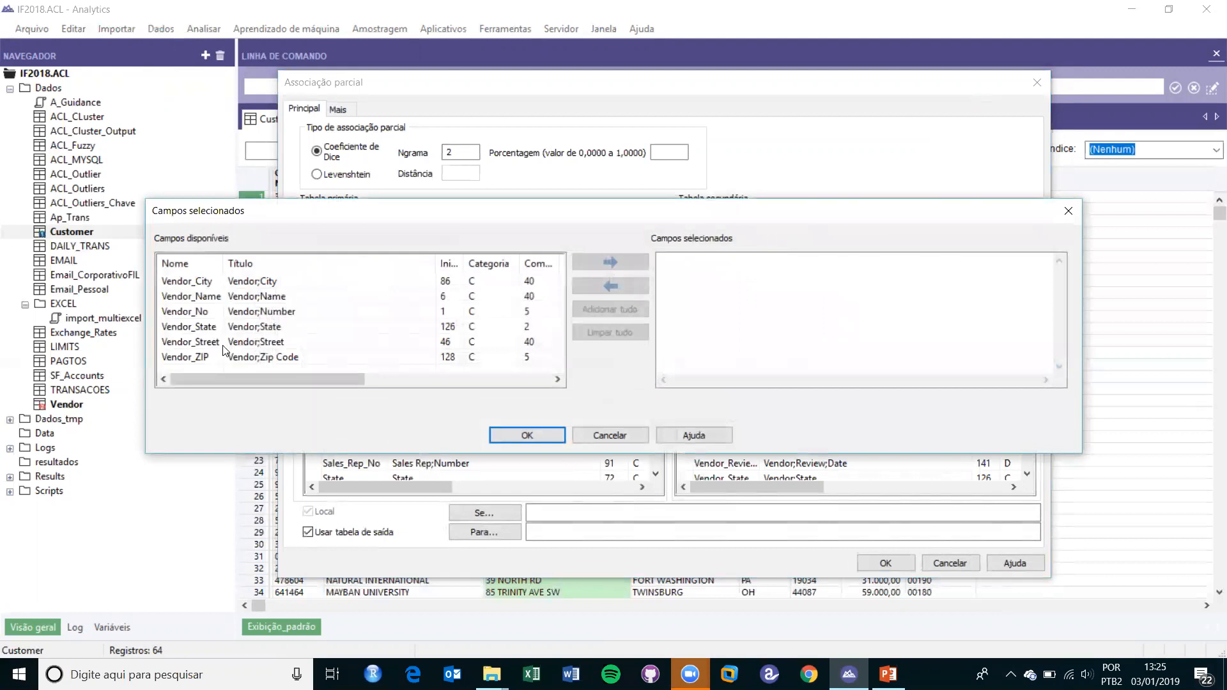
{"action": "double_click", "coordinate": [254, 345]}
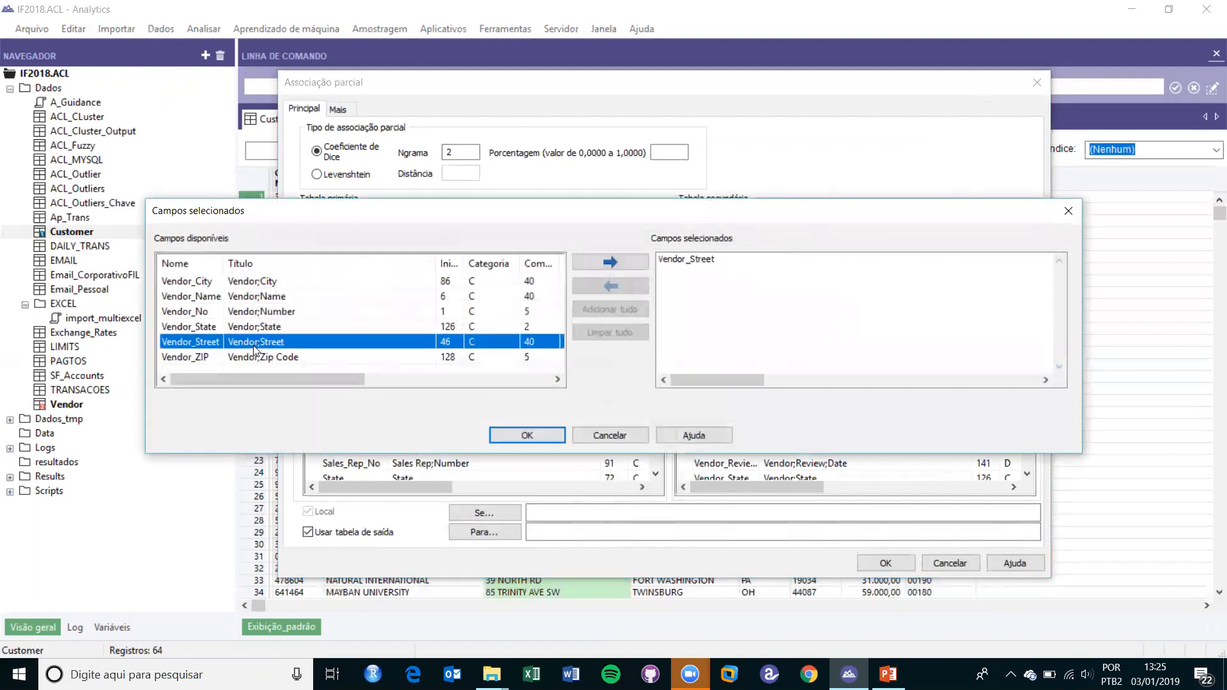
{"action": "left_click", "coordinate": [524, 436]}
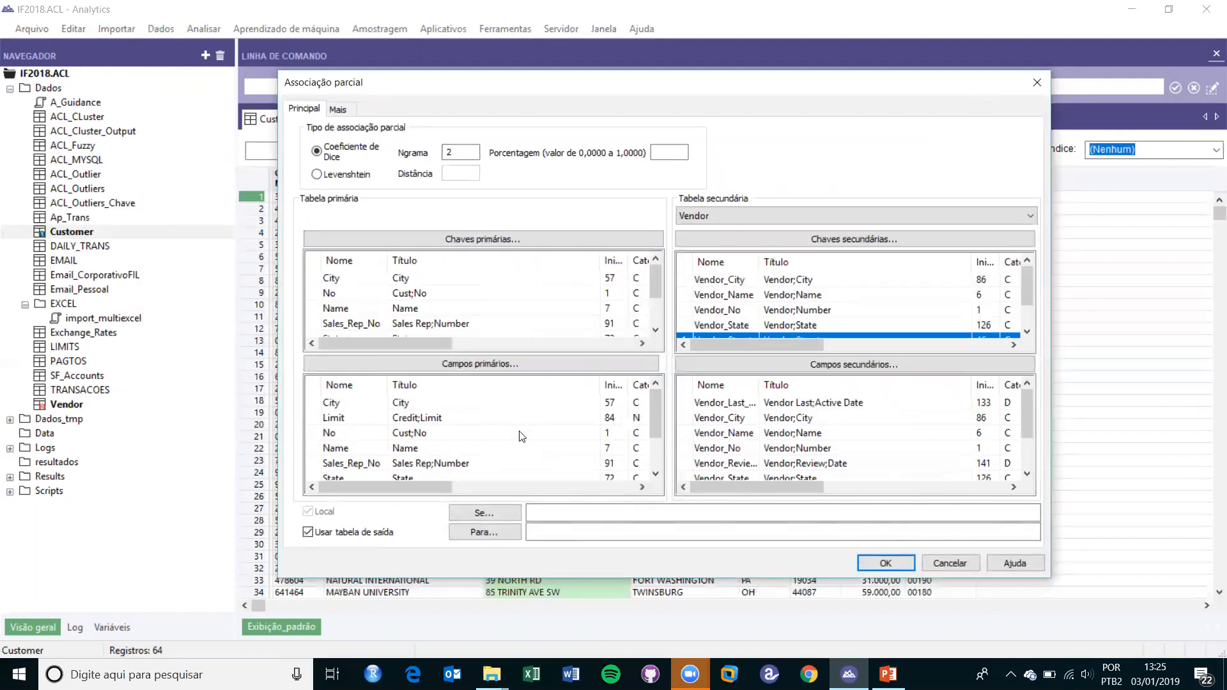
Select No and Address as the primary output fields and Vendor_Street as the secondary output field.
{"action": "left_click", "coordinate": [407, 435]}
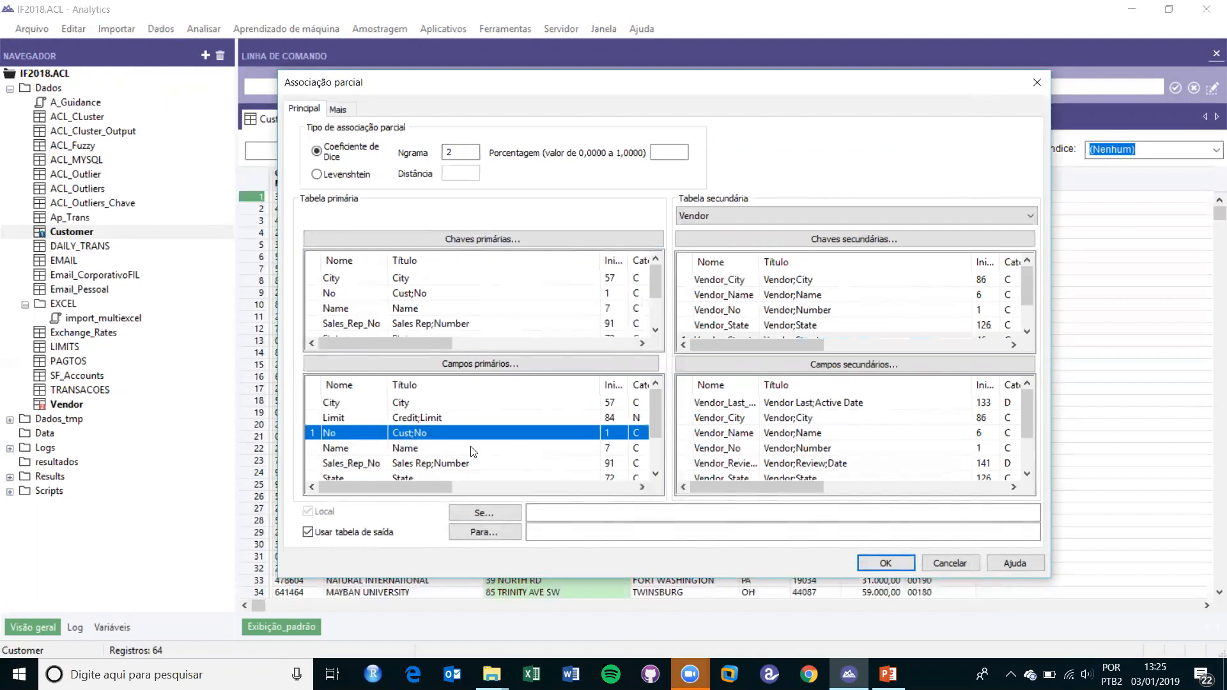
{"action": "scroll", "coordinate": [473, 452], "scroll_direction": "down", "scroll_amount": 1}
{"action": "left_click", "coordinate": [437, 453]}
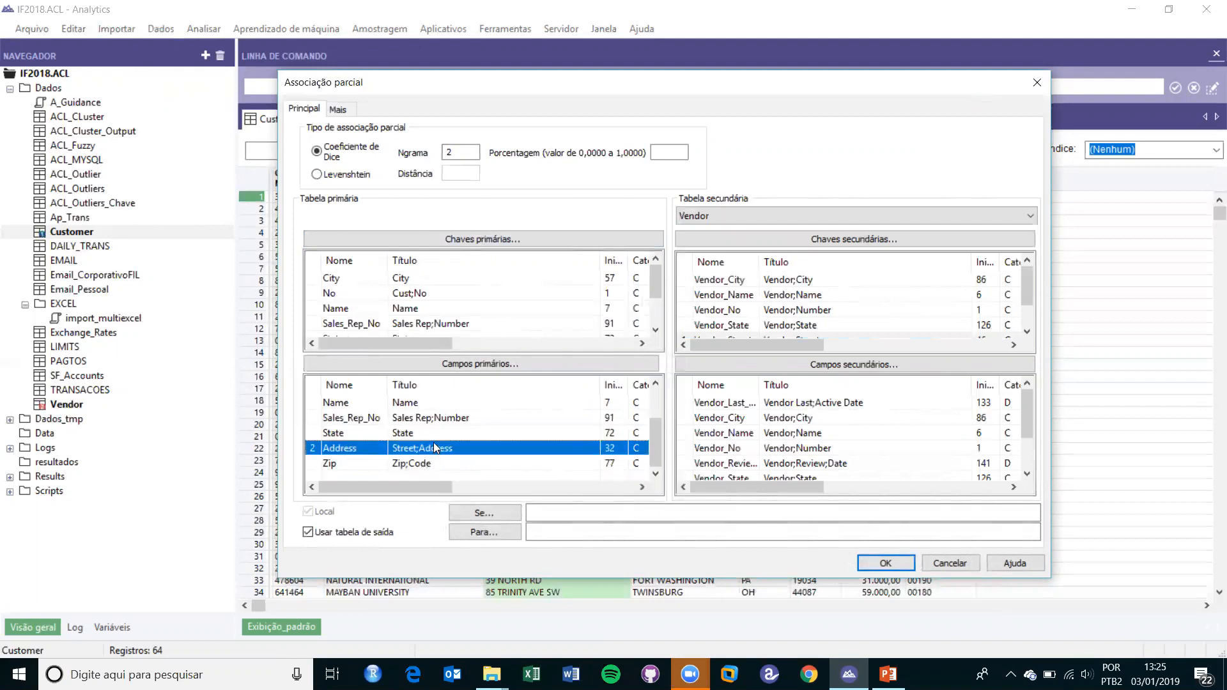
{"action": "scroll", "coordinate": [435, 447], "scroll_direction": "up", "scroll_amount": 1}
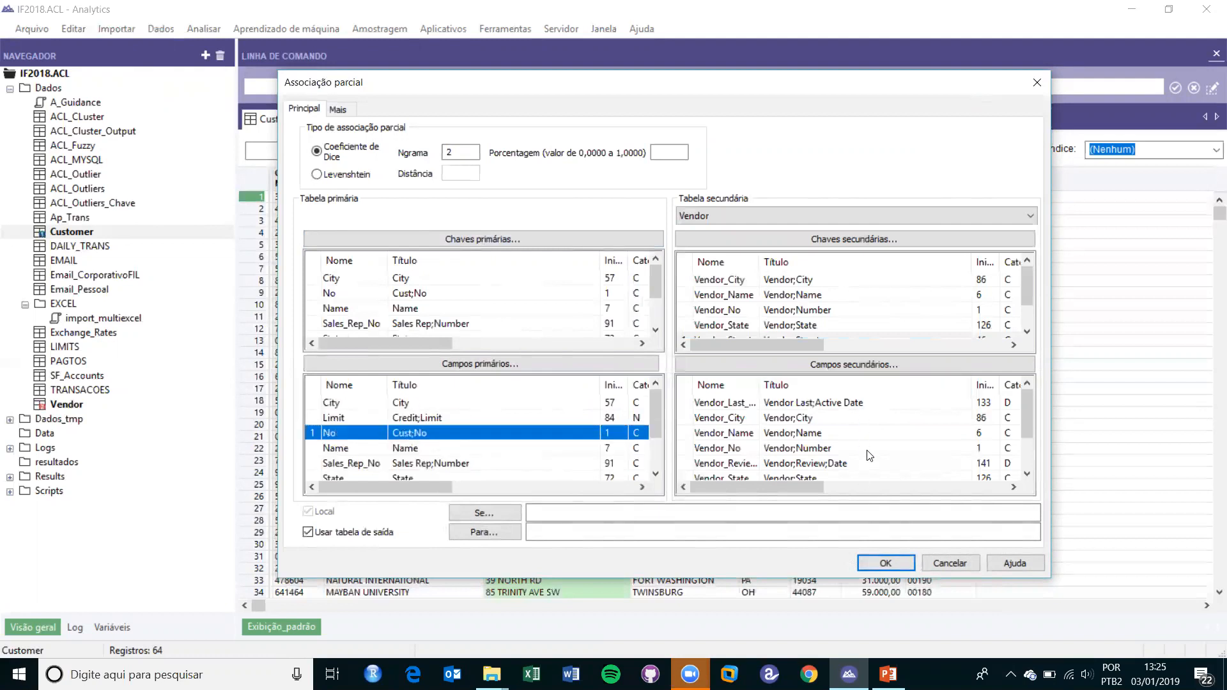
{"action": "scroll", "coordinate": [869, 455], "scroll_direction": "down", "scroll_amount": 1}
{"action": "left_click", "coordinate": [771, 448]}
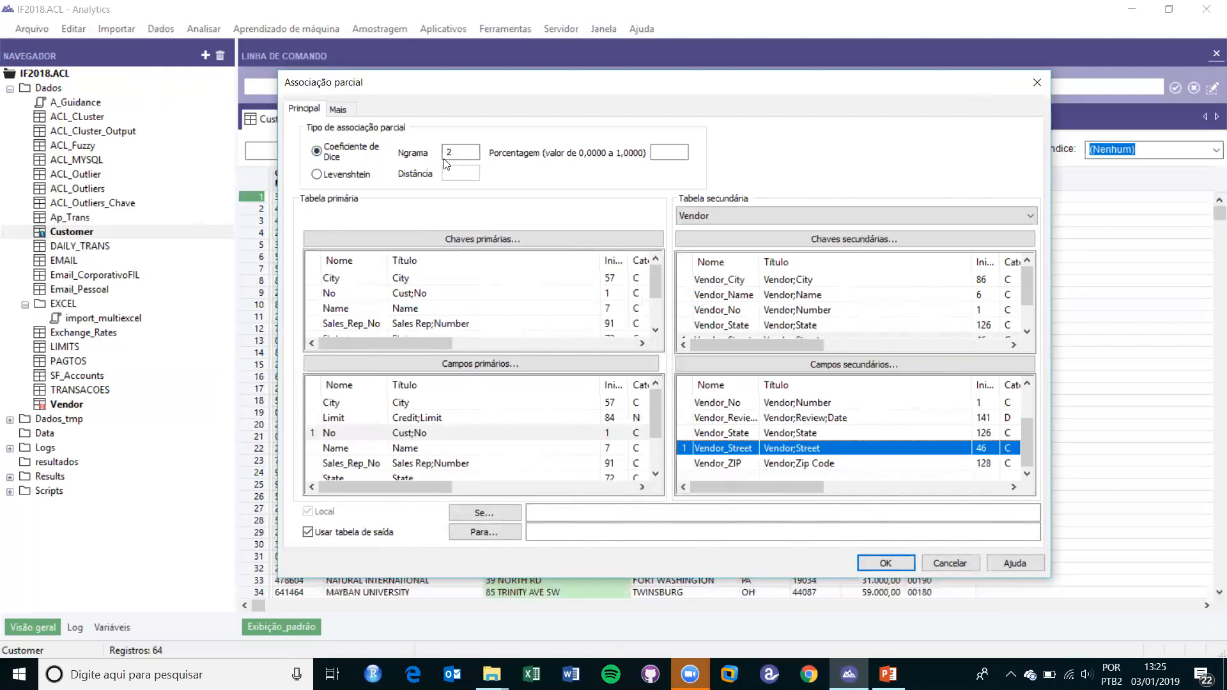
Set the join type to Levenshtein with a distance of 3 and name the output table R1.
{"action": "left_click", "coordinate": [680, 150]}
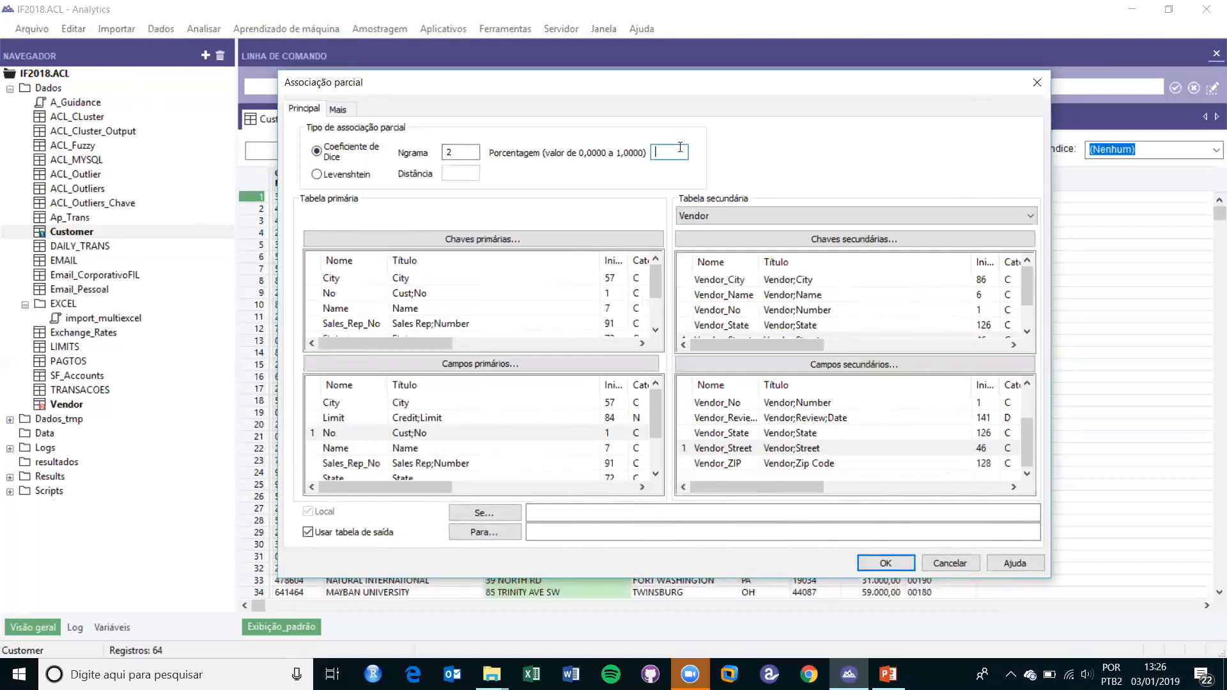
{"action": "left_click", "coordinate": [318, 182]}
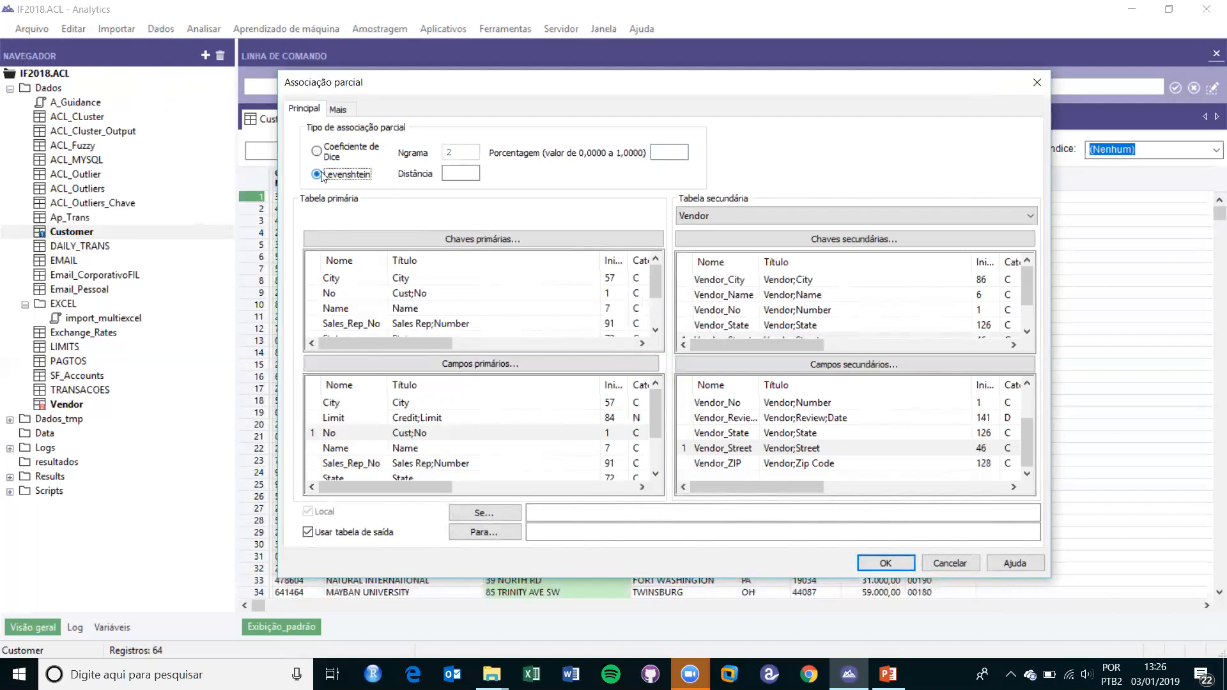
{"action": "left_click", "coordinate": [456, 174]}
{"action": "type", "text": "3"}
{"action": "left_click", "coordinate": [557, 525]}
{"action": "type", "text": "R1"}
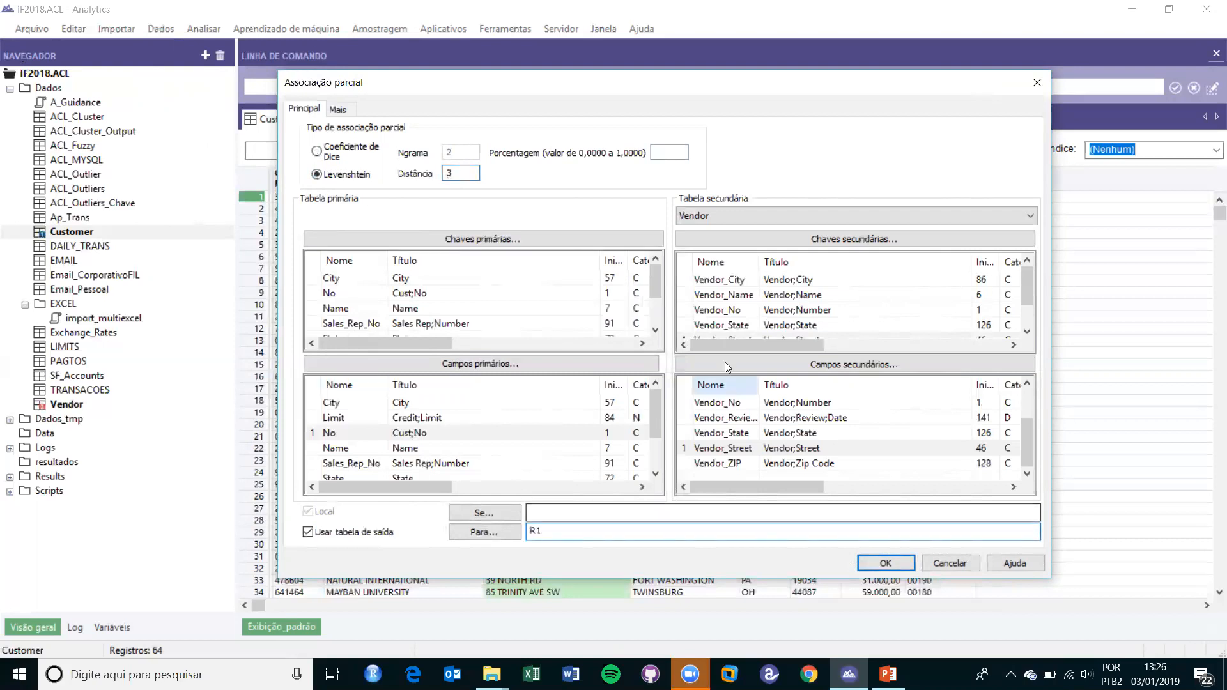
Run the partial join, accepting the harmonization of the key fields, and inspect the matched street addresses in R1.
{"action": "left_click", "coordinate": [900, 565]}
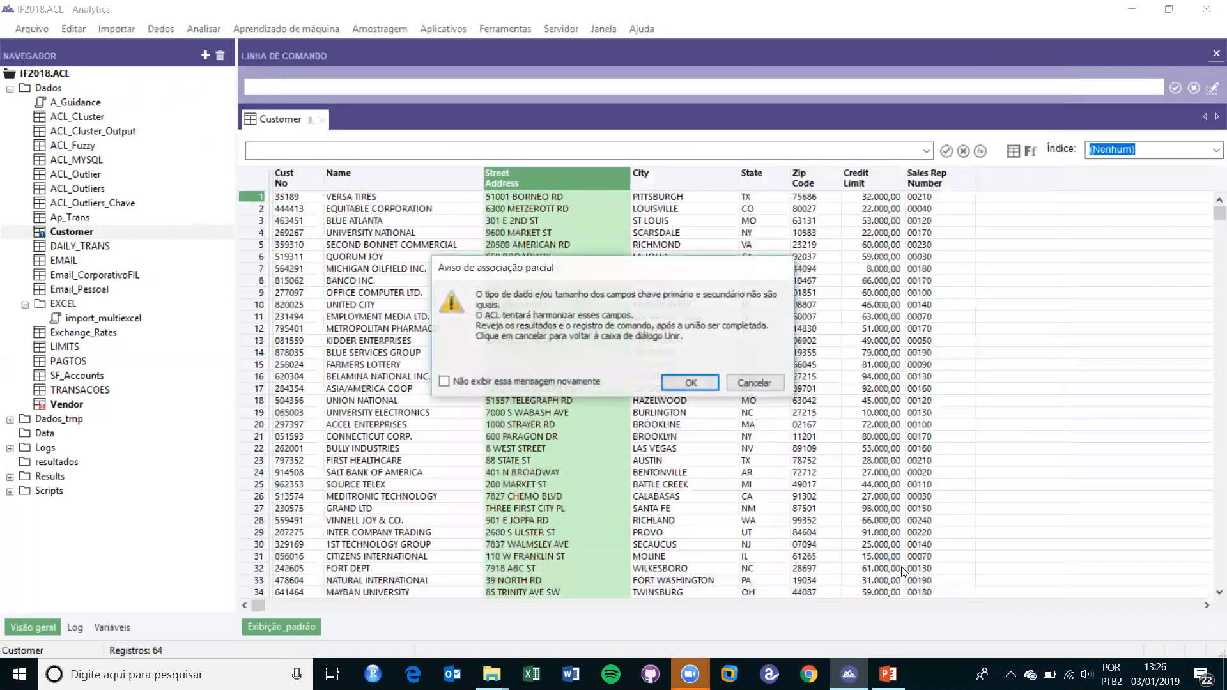
{"action": "left_click", "coordinate": [672, 382]}
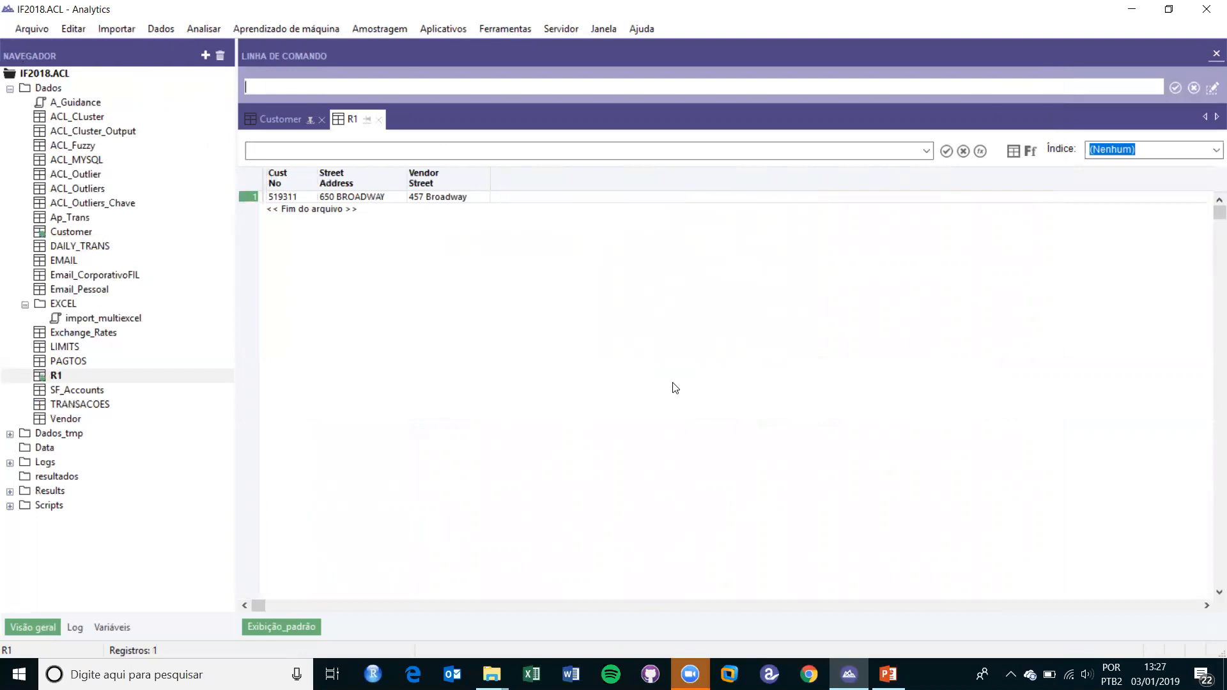
{"action": "left_click_drag", "start_coordinate": [343, 200], "coordinate": [401, 202]}
{"action": "left_click", "coordinate": [423, 201]}
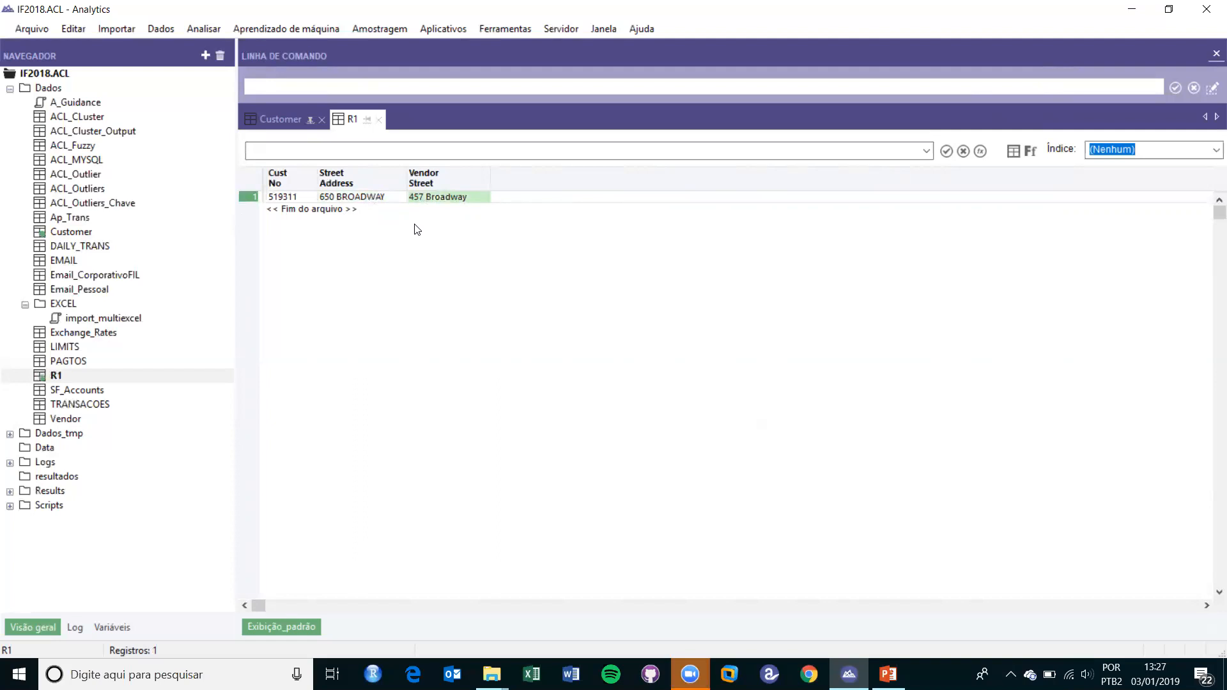
Return to the Customer table and close the Vendor table that is still open as secondary.
{"action": "double_click", "coordinate": [68, 233]}
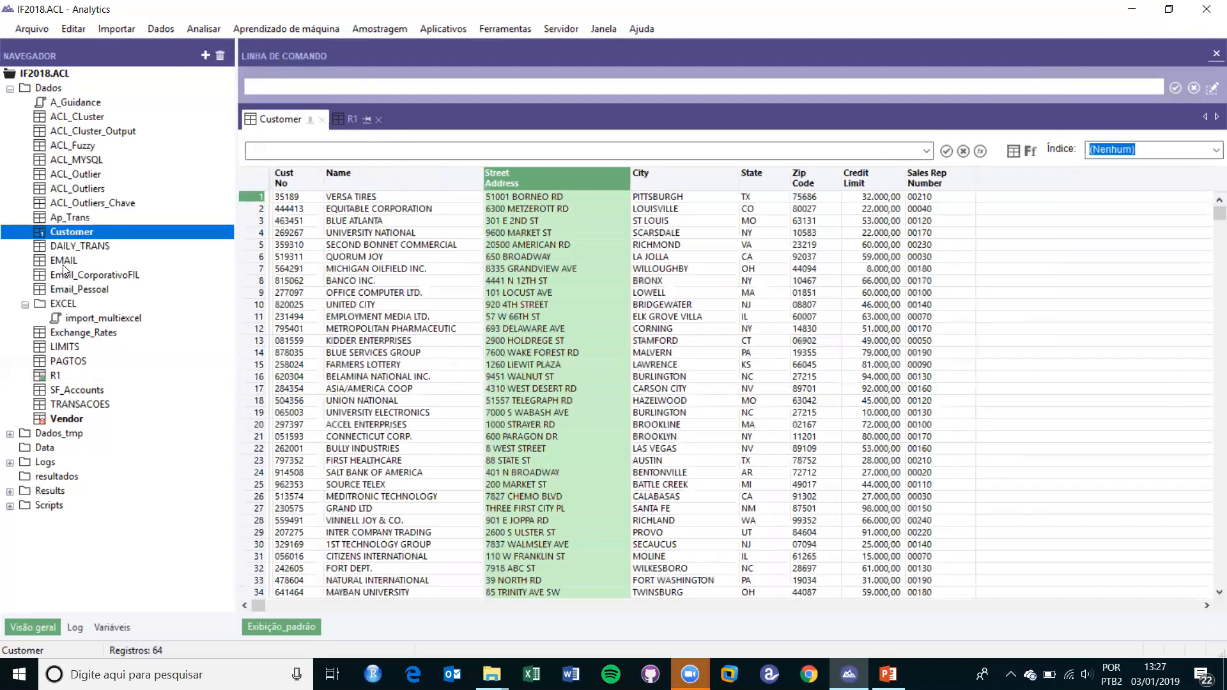
{"action": "right_click", "coordinate": [67, 419]}
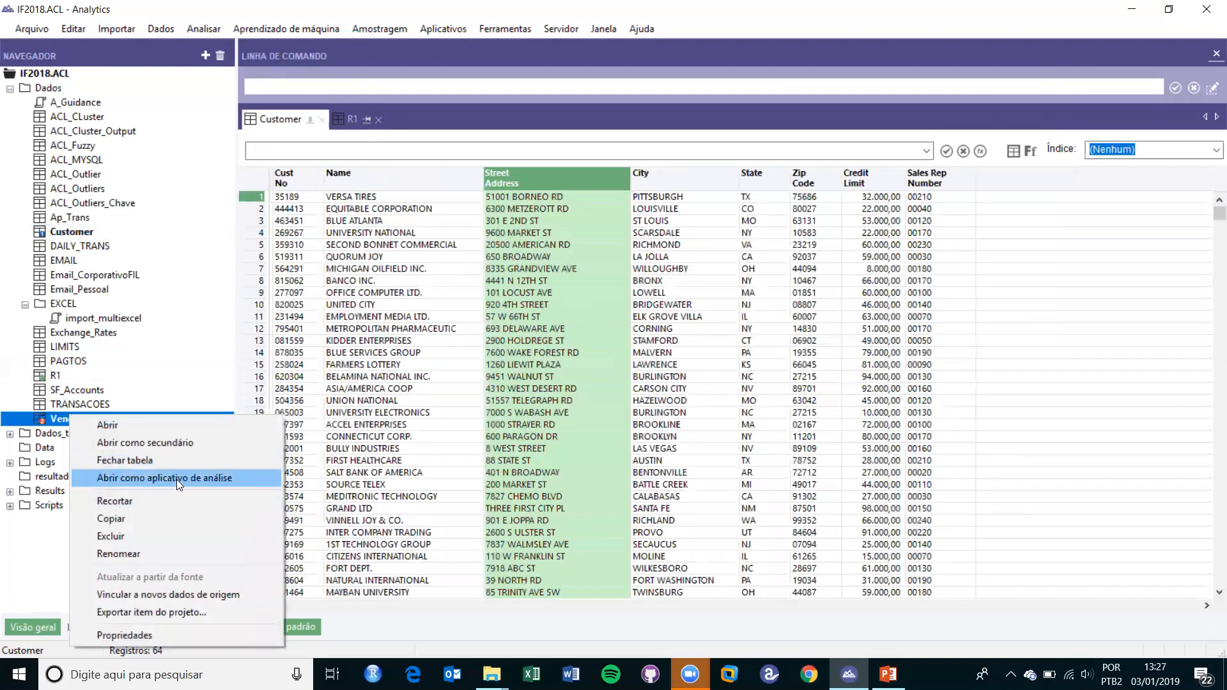
{"action": "left_click", "coordinate": [153, 460]}
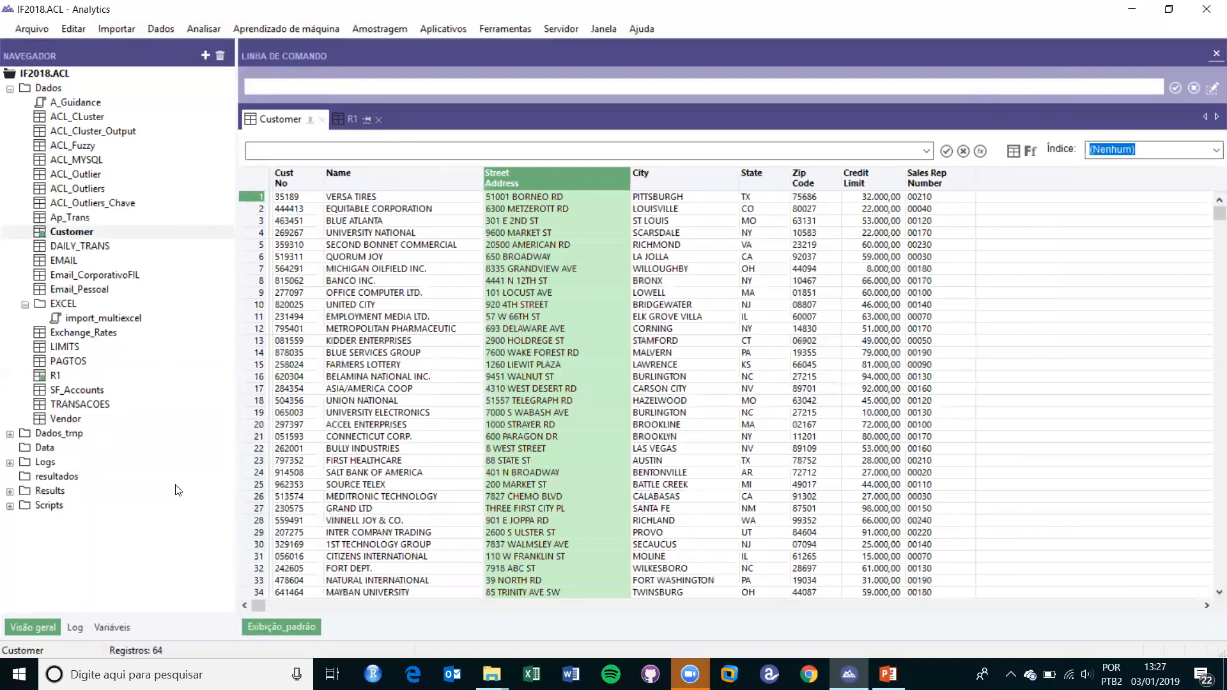
Start a new Associação parcial on Customer using Levenshtein with a distance of 7.
{"action": "left_click", "coordinate": [200, 29]}
{"action": "mouse_move", "coordinate": [167, 29]}
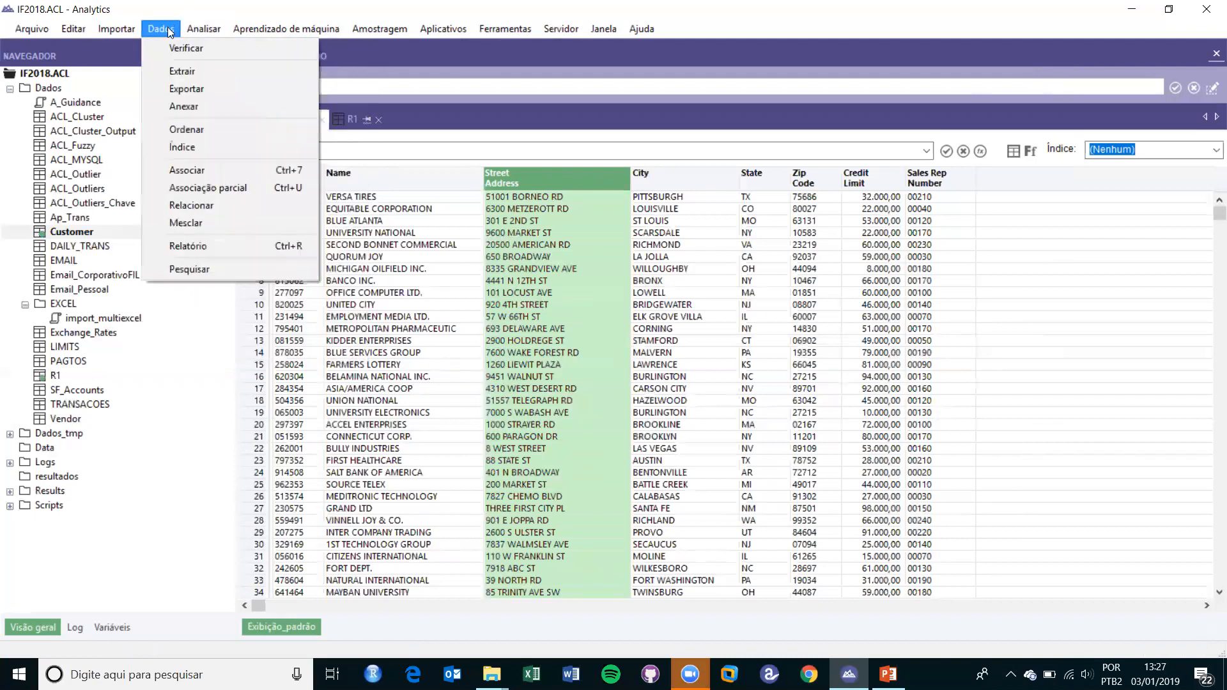
{"action": "left_click", "coordinate": [214, 192]}
{"action": "left_click", "coordinate": [265, 193]}
{"action": "left_click", "coordinate": [402, 192]}
{"action": "type", "text": "7"}
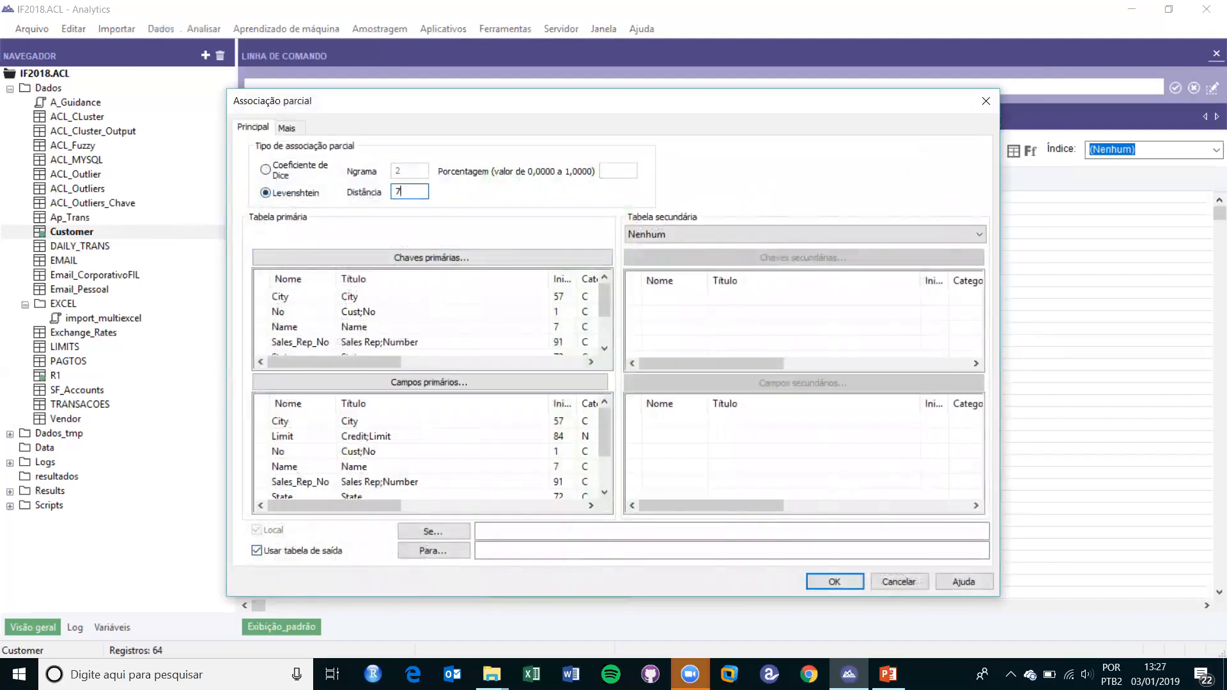
Set the Customer table's Address field as the primary key of the partial join.
{"action": "left_click", "coordinate": [396, 257]}
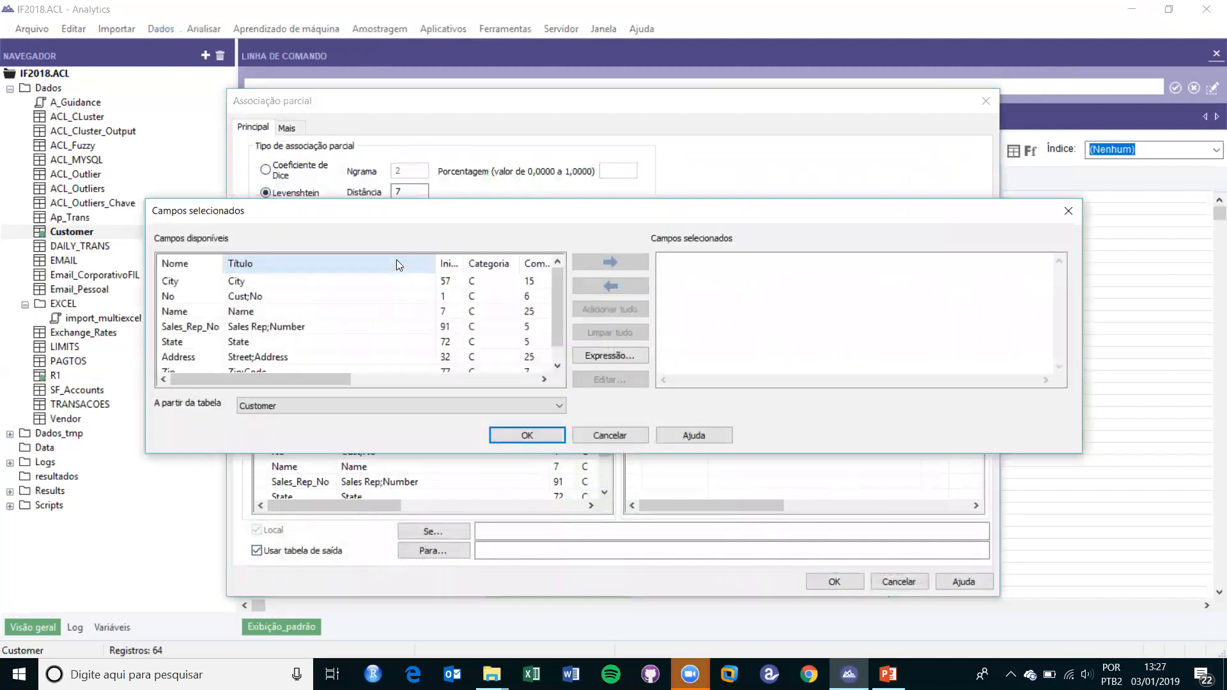
{"action": "double_click", "coordinate": [256, 359]}
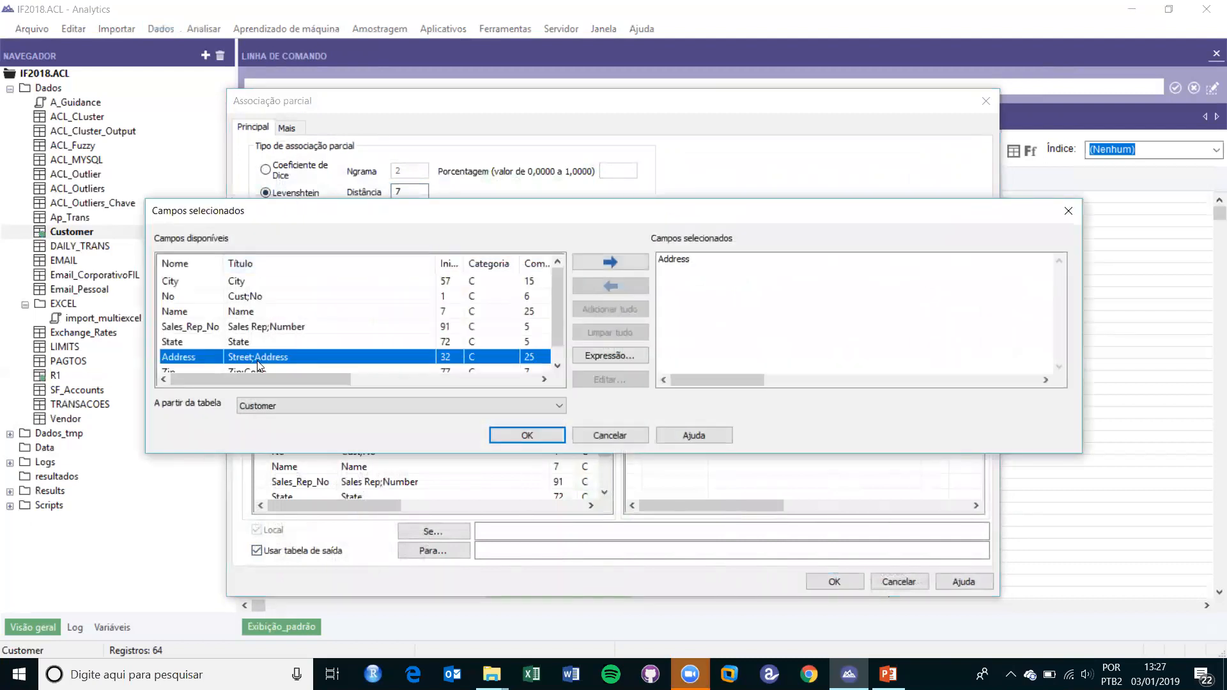
{"action": "left_click", "coordinate": [543, 432]}
Choose Vendor as the secondary table and set Vendor_Street as its secondary key.
{"action": "left_click", "coordinate": [702, 237]}
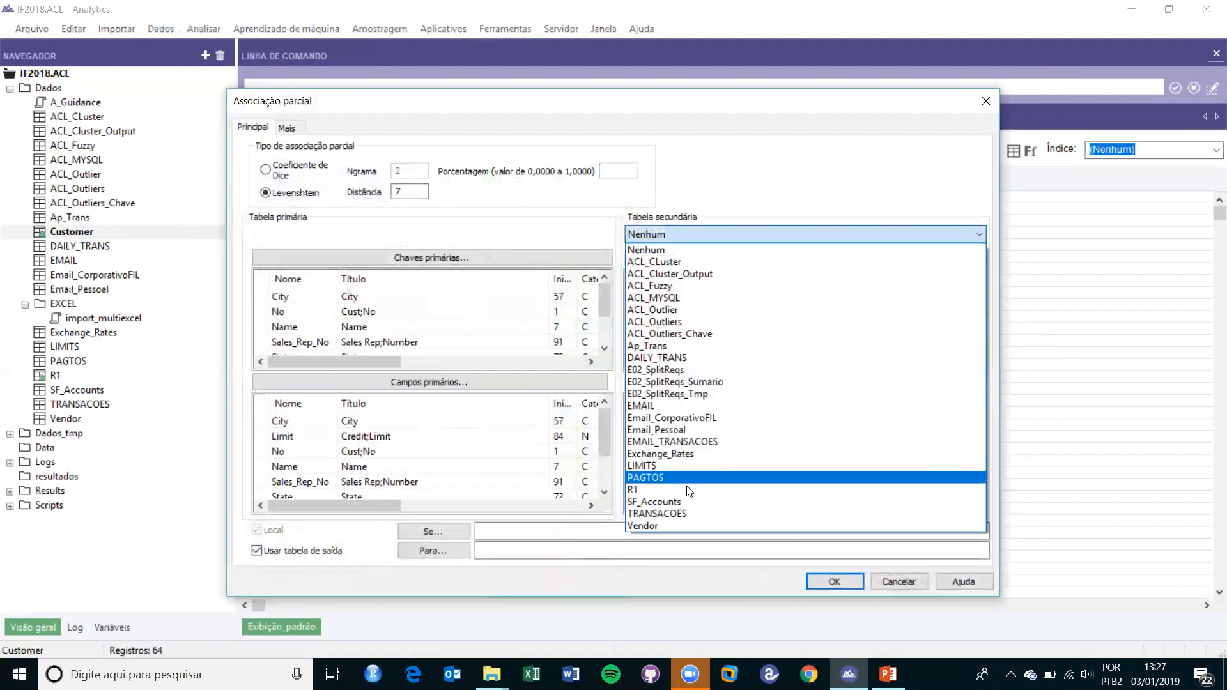
{"action": "left_click", "coordinate": [672, 520]}
{"action": "left_click", "coordinate": [675, 251]}
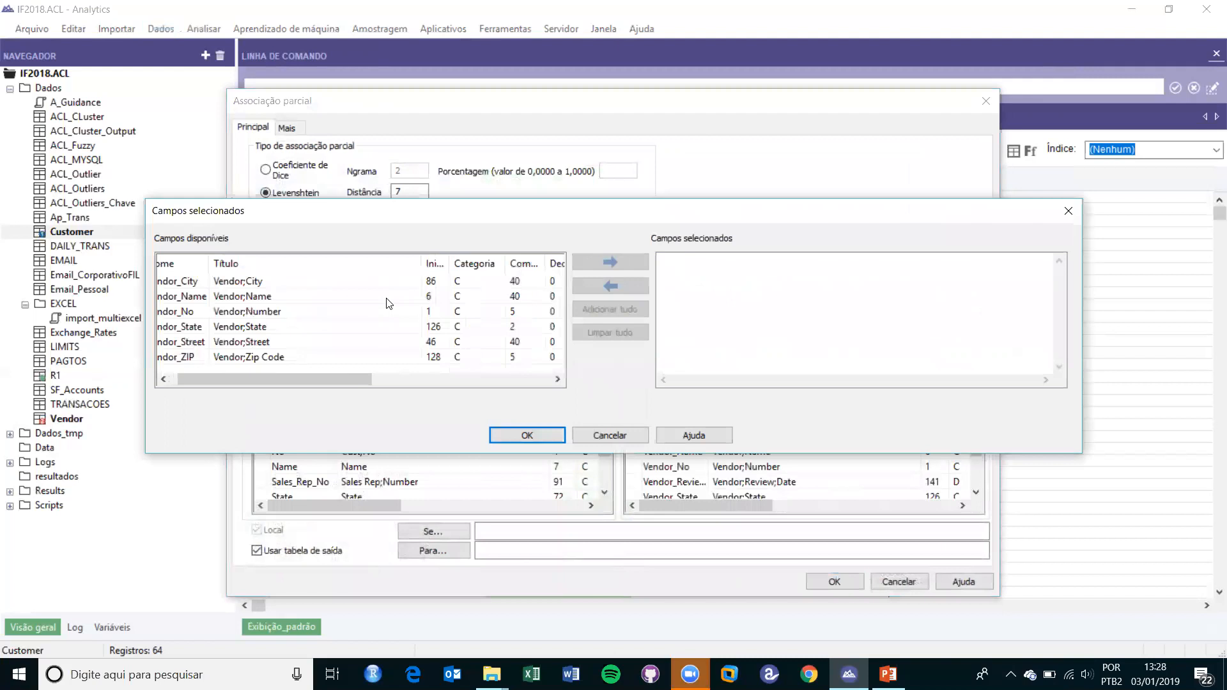
{"action": "double_click", "coordinate": [266, 341]}
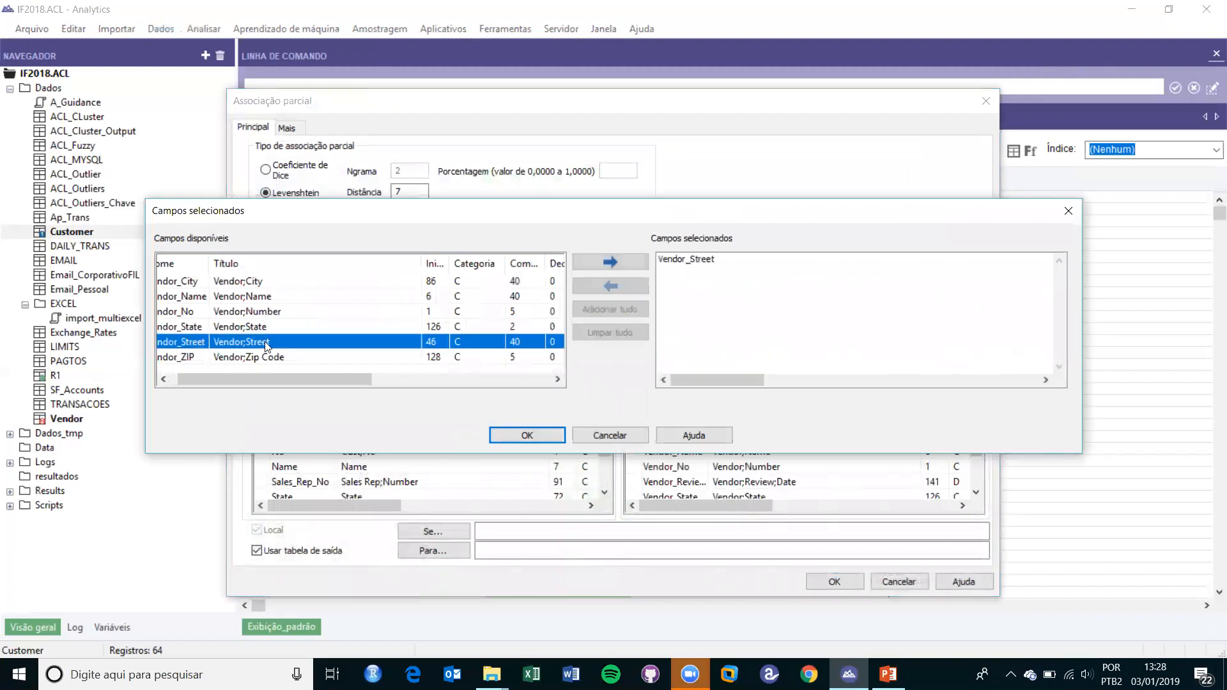
{"action": "left_click", "coordinate": [524, 430]}
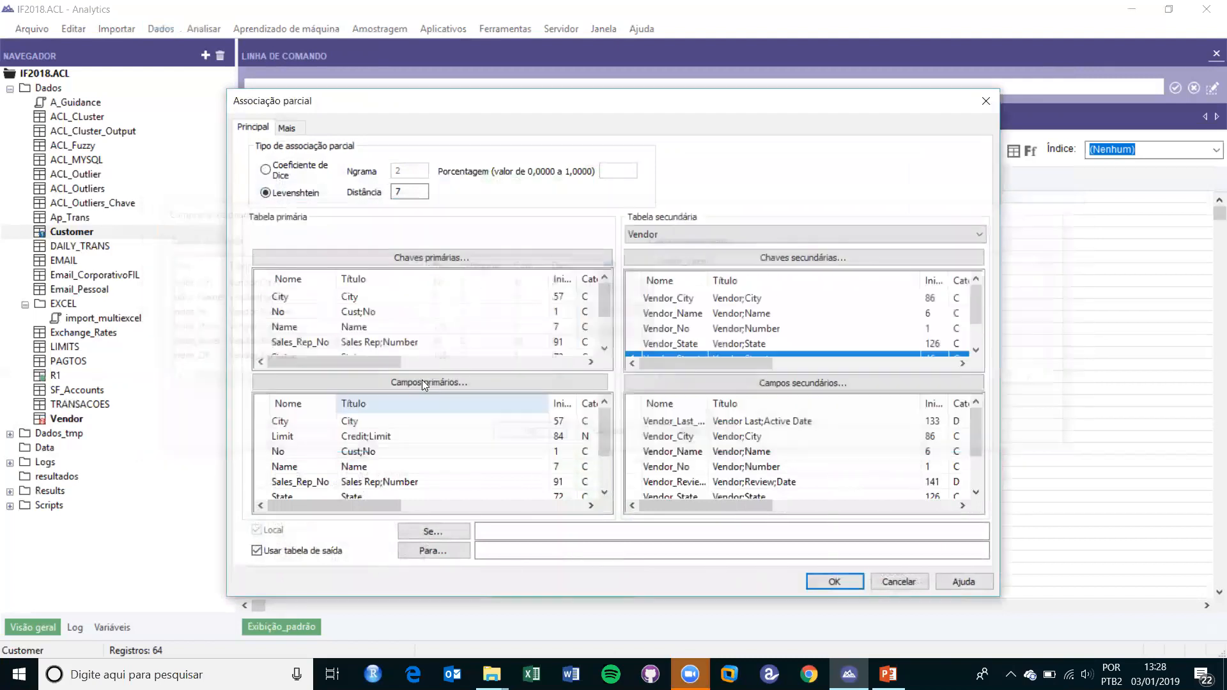
Include the primary fields No and Address and the secondary field Vendor_Street in the join output.
{"action": "left_click", "coordinate": [349, 451]}
{"action": "scroll", "coordinate": [360, 465], "scroll_direction": "down", "scroll_amount": 1}
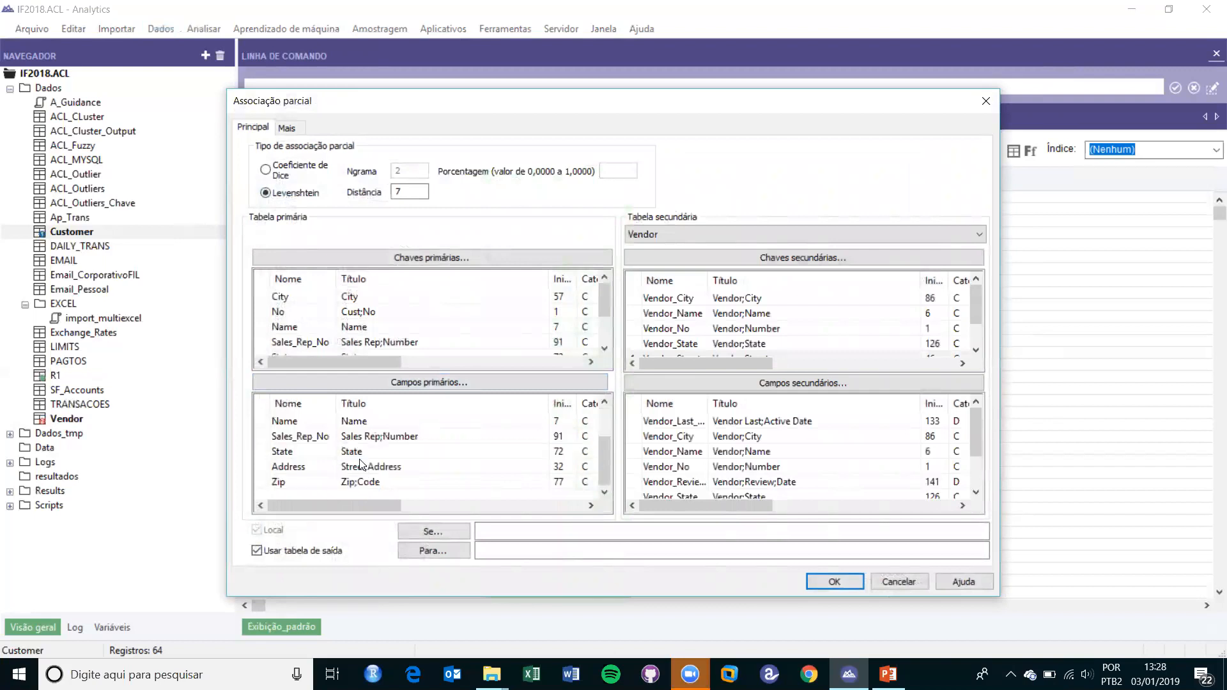
{"action": "left_click", "coordinate": [379, 473]}
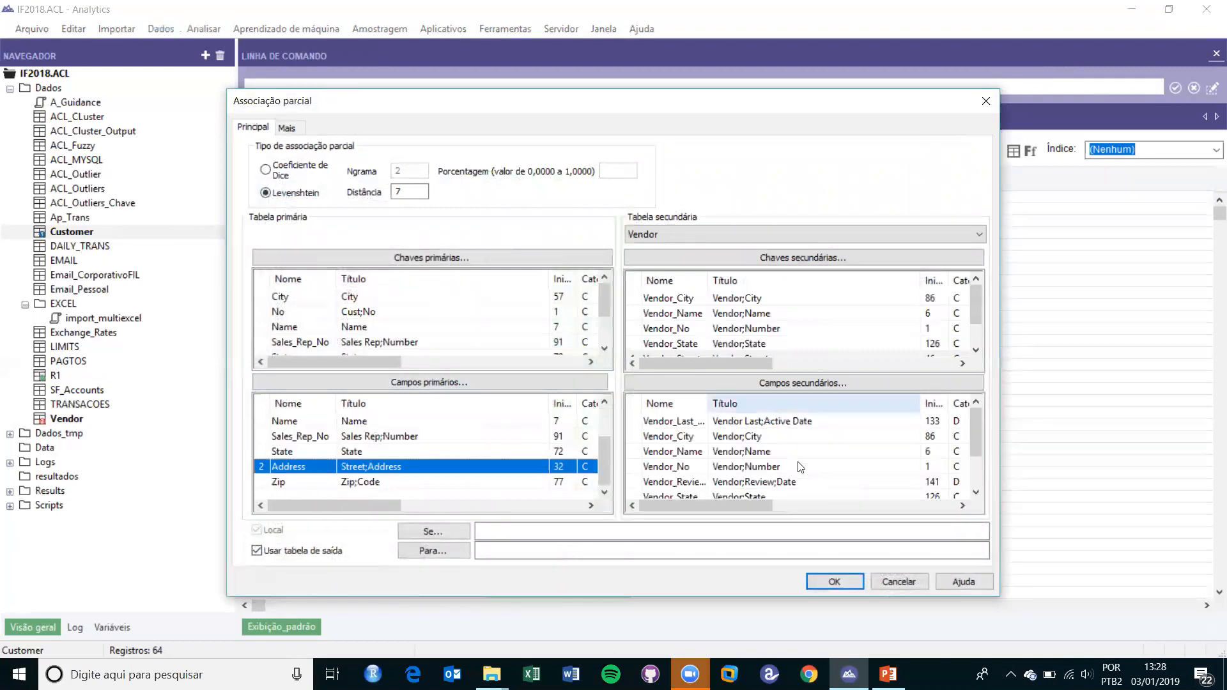
{"action": "scroll", "coordinate": [801, 468], "scroll_direction": "down", "scroll_amount": 1}
{"action": "left_click", "coordinate": [741, 468]}
Name the output table of the partial join R2.
{"action": "left_click", "coordinate": [561, 547]}
{"action": "type", "text": "R"}
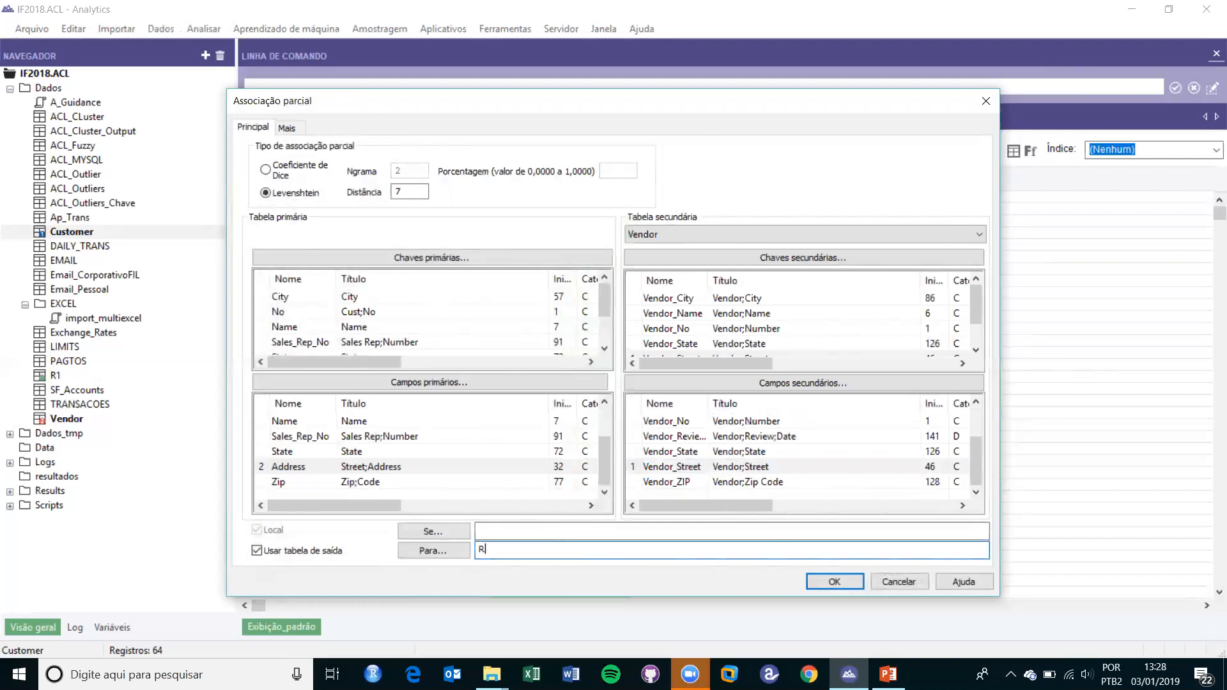
{"action": "type", "text": "w"}
{"action": "key", "text": "BackSpace"}
{"action": "type", "text": "2"}
Run the partial join, accepting the harmonization of the key fields and saving the changes to R1.
{"action": "left_click", "coordinate": [832, 583]}
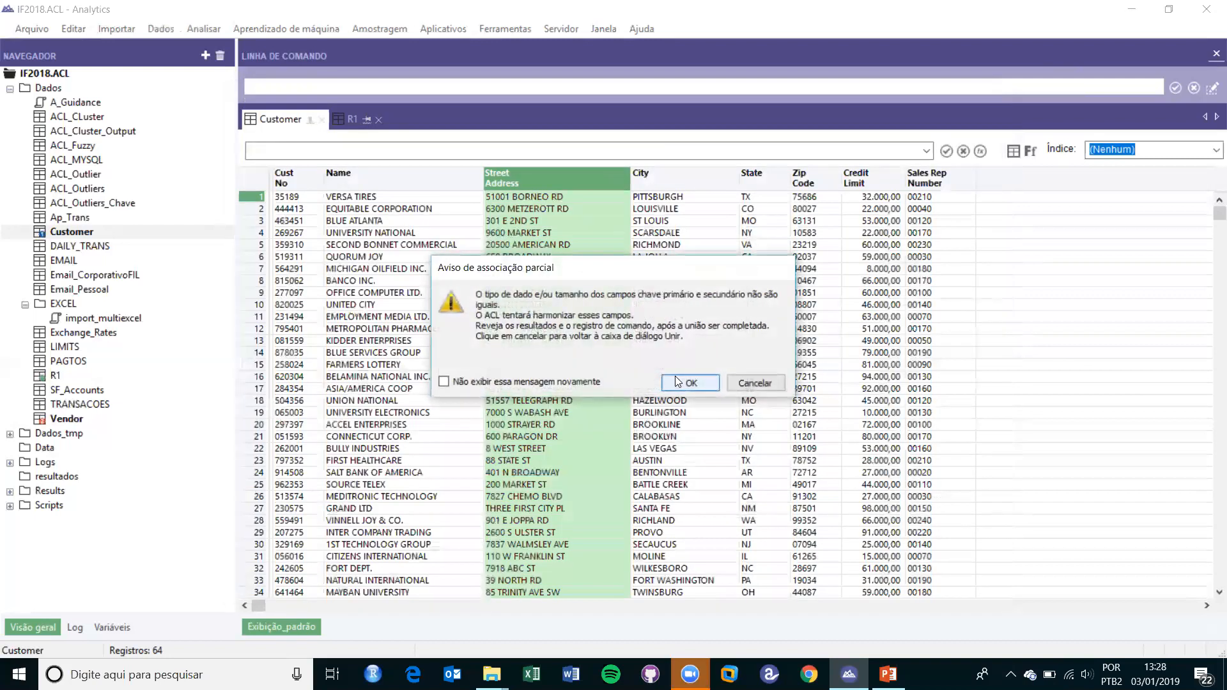
{"action": "left_click", "coordinate": [678, 382]}
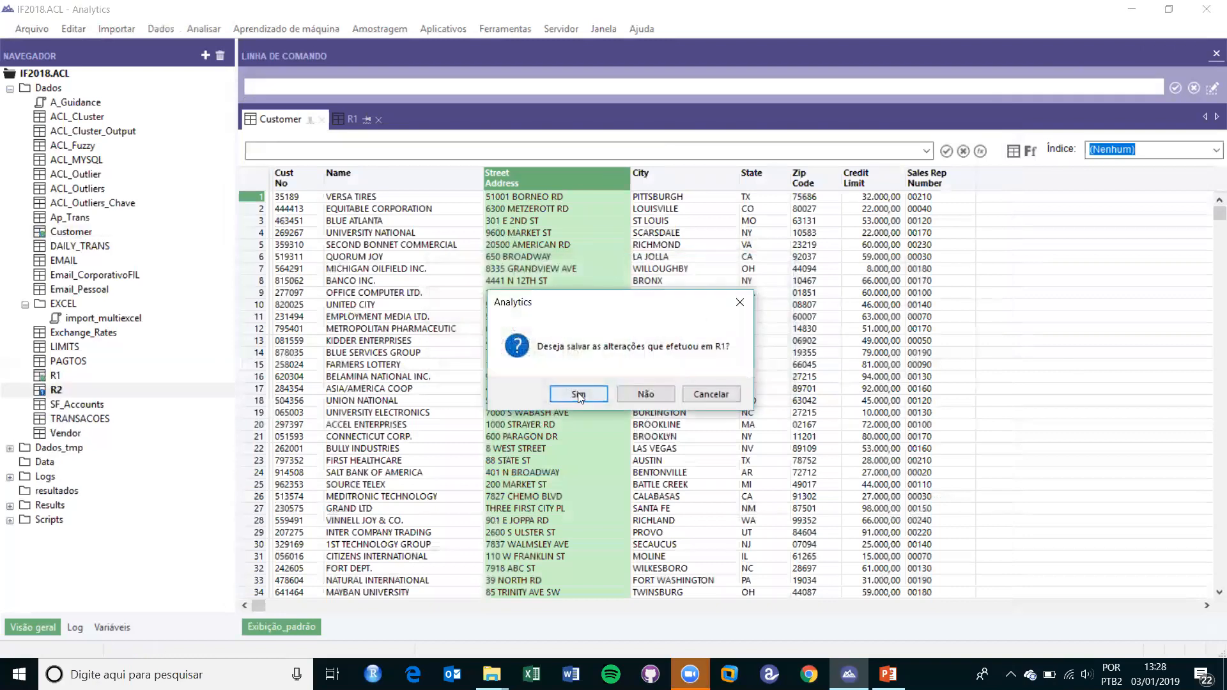
{"action": "left_click", "coordinate": [577, 392]}
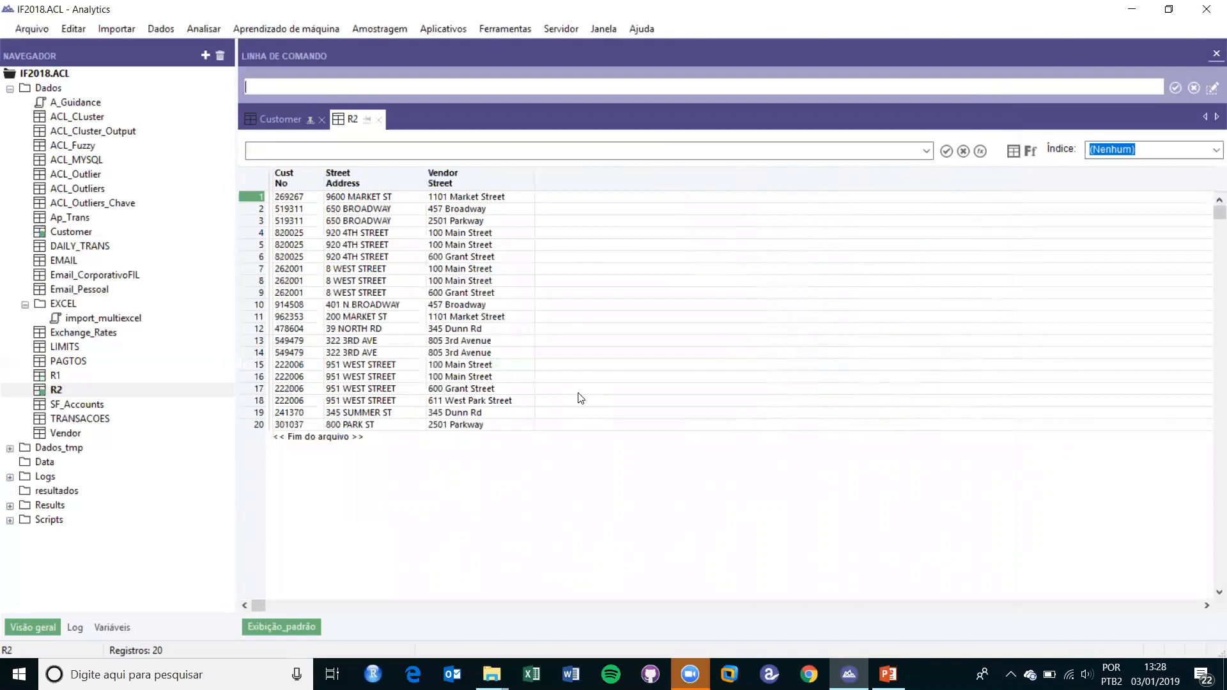
Compare the customer street addresses with the matched vendor streets in the first eight records of R2.
{"action": "left_click", "coordinate": [469, 208]}
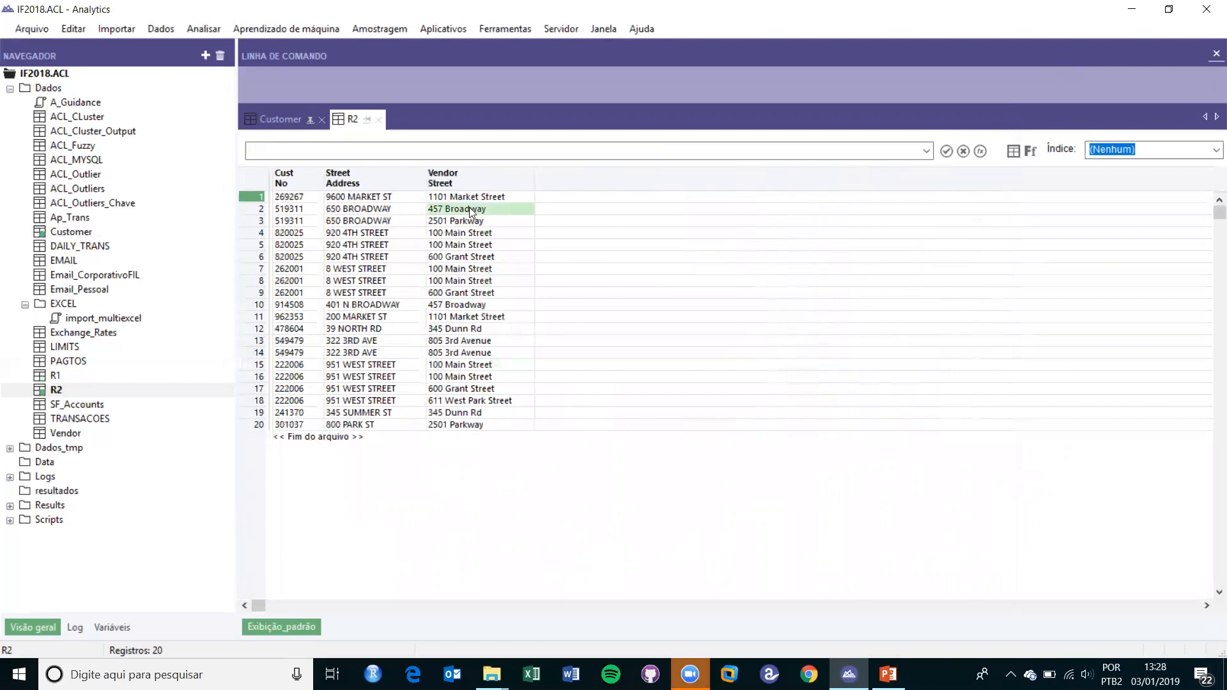
{"action": "left_click", "coordinate": [395, 208]}
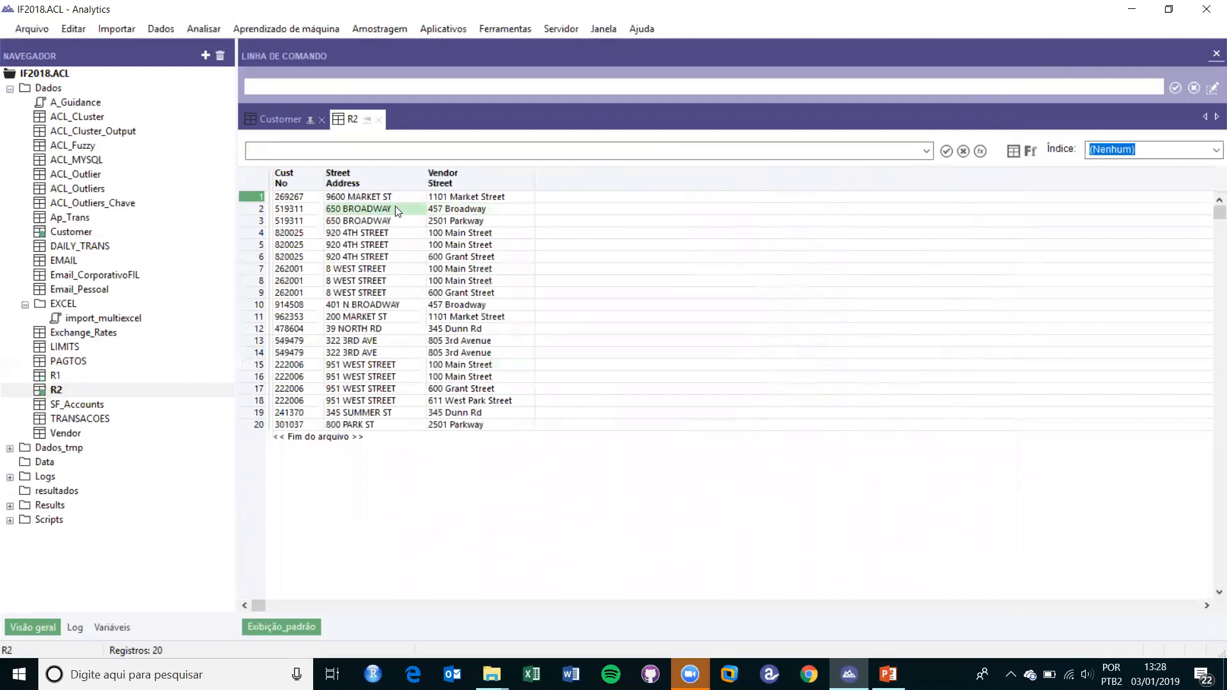
{"action": "left_click_drag", "start_coordinate": [479, 225], "coordinate": [383, 225]}
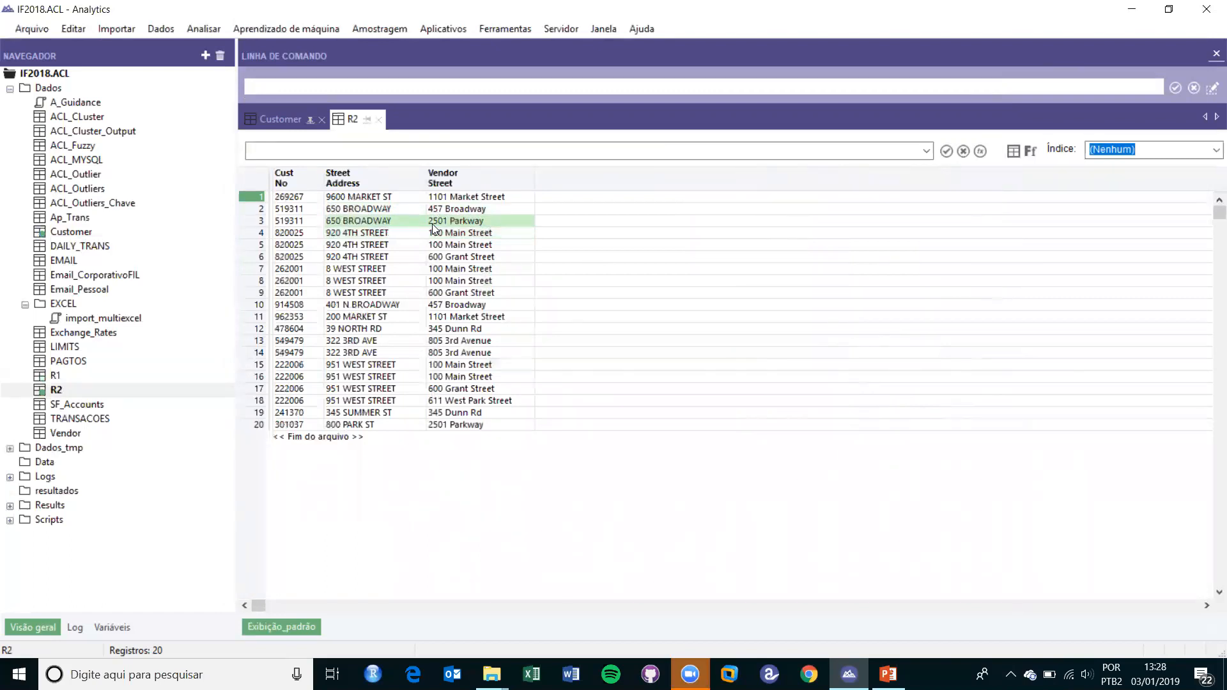
{"action": "left_click_drag", "start_coordinate": [473, 234], "coordinate": [480, 247]}
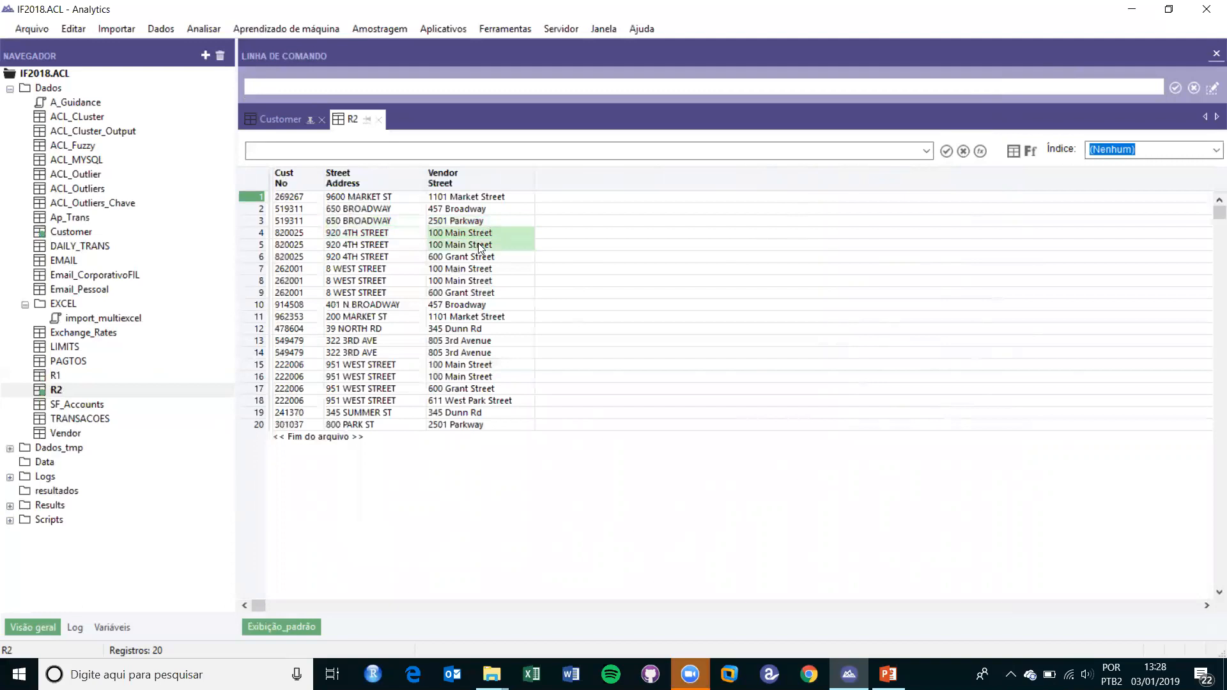
{"action": "left_click_drag", "start_coordinate": [473, 267], "coordinate": [480, 282]}
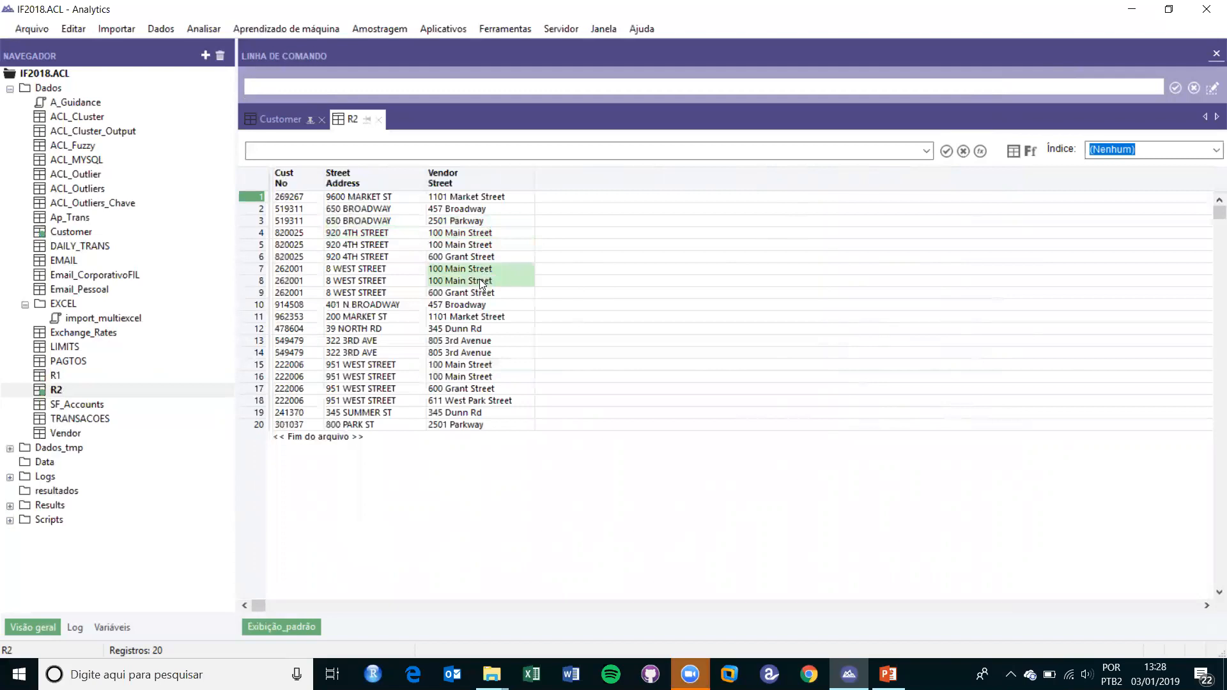